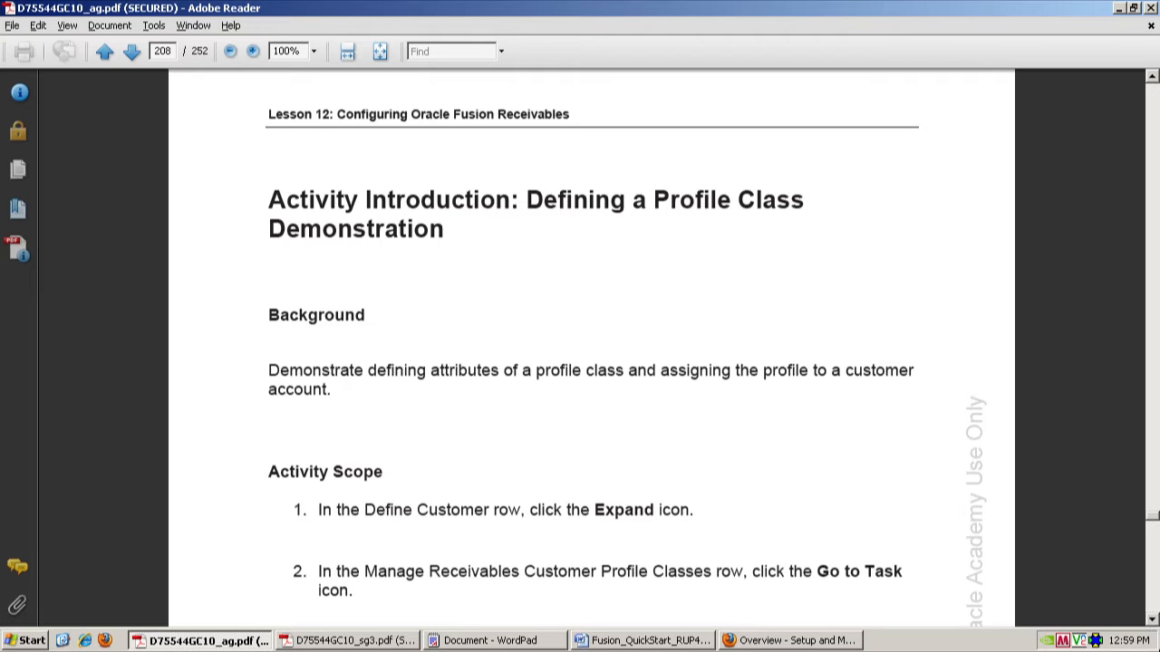
Read through the activity steps for defining a customer profile class in the guide, including its terms and receipt matching values
{"action": "scroll", "coordinate": [1154, 621], "scroll_direction": "down", "scroll_amount": 5}
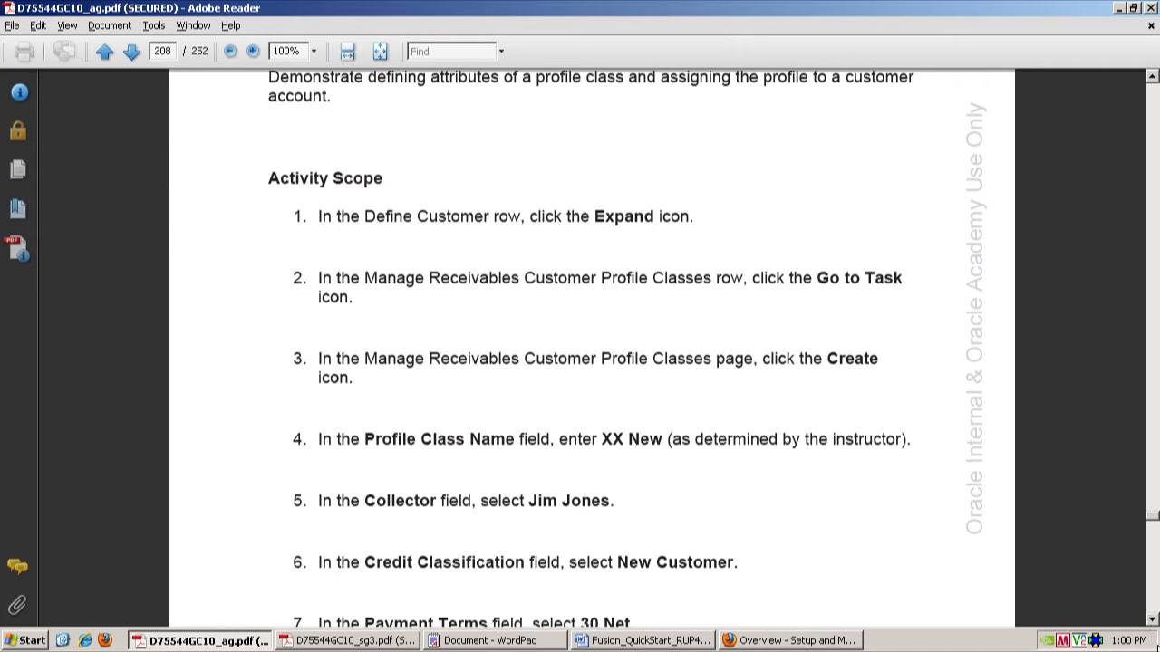
{"action": "left_click", "coordinate": [1153, 620]}
{"action": "left_click", "coordinate": [1152, 619]}
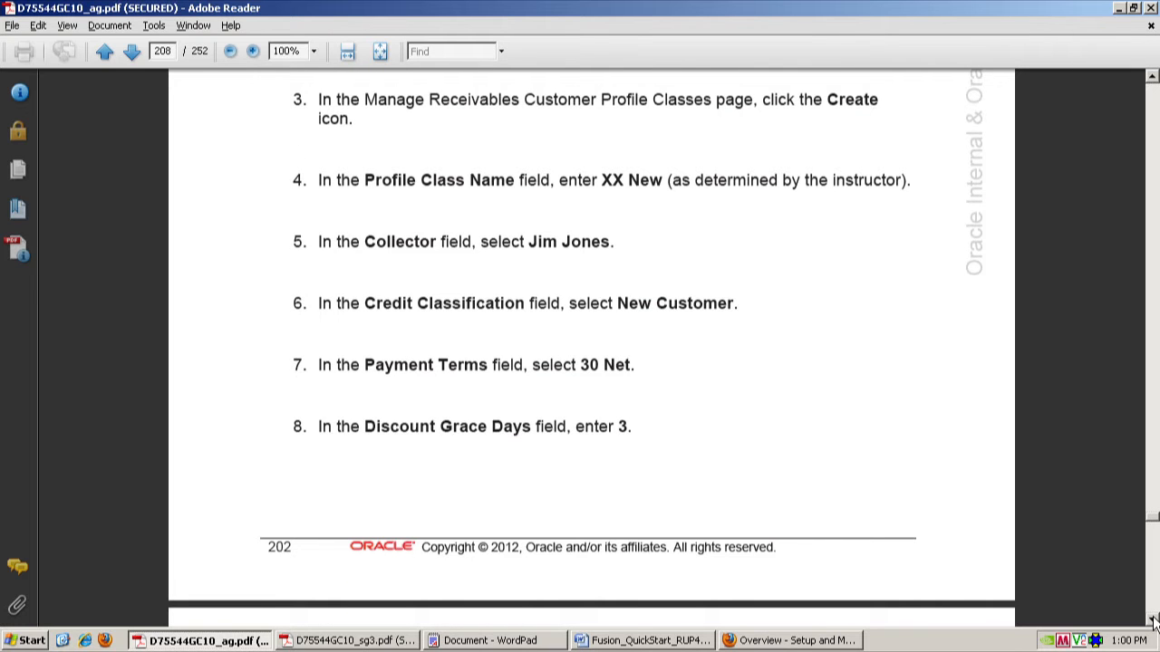
{"action": "left_click", "coordinate": [1152, 620]}
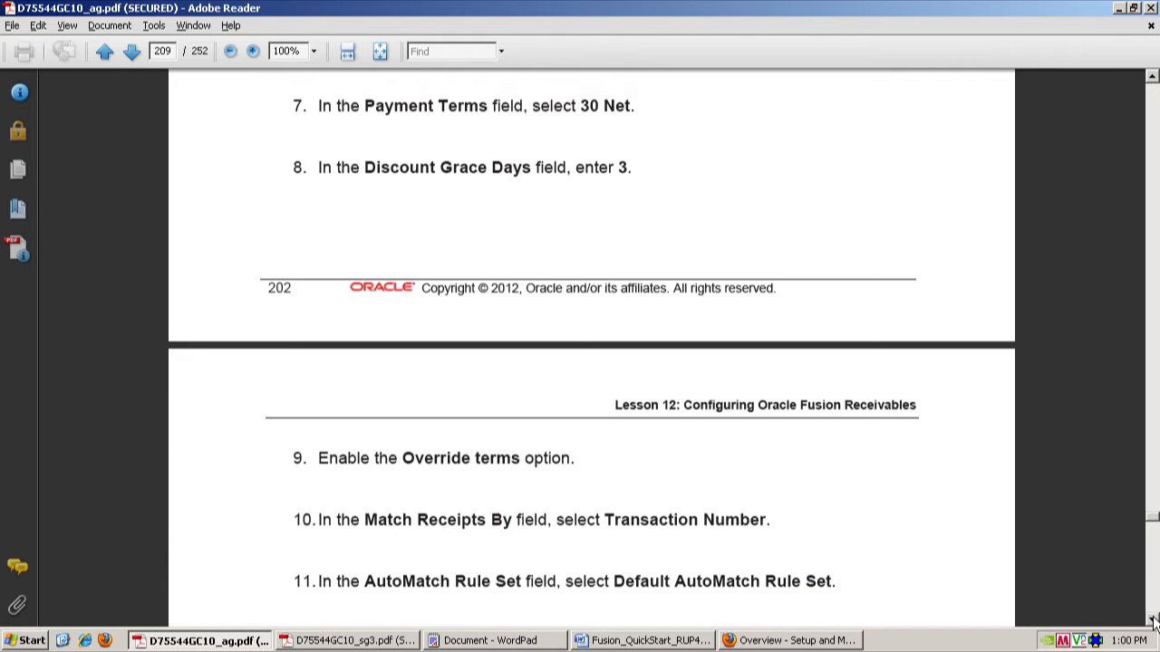
{"action": "left_click", "coordinate": [1153, 620]}
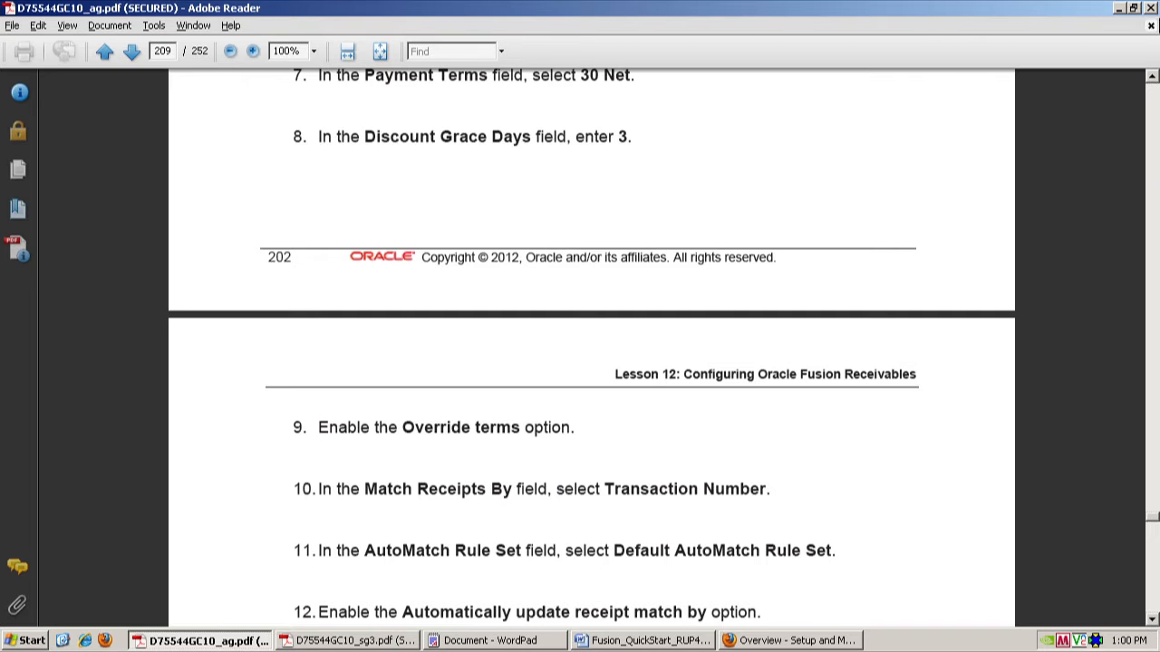
{"action": "left_click", "coordinate": [1153, 77]}
{"action": "left_click_drag", "start_coordinate": [1152, 77], "coordinate": [1152, 77]}
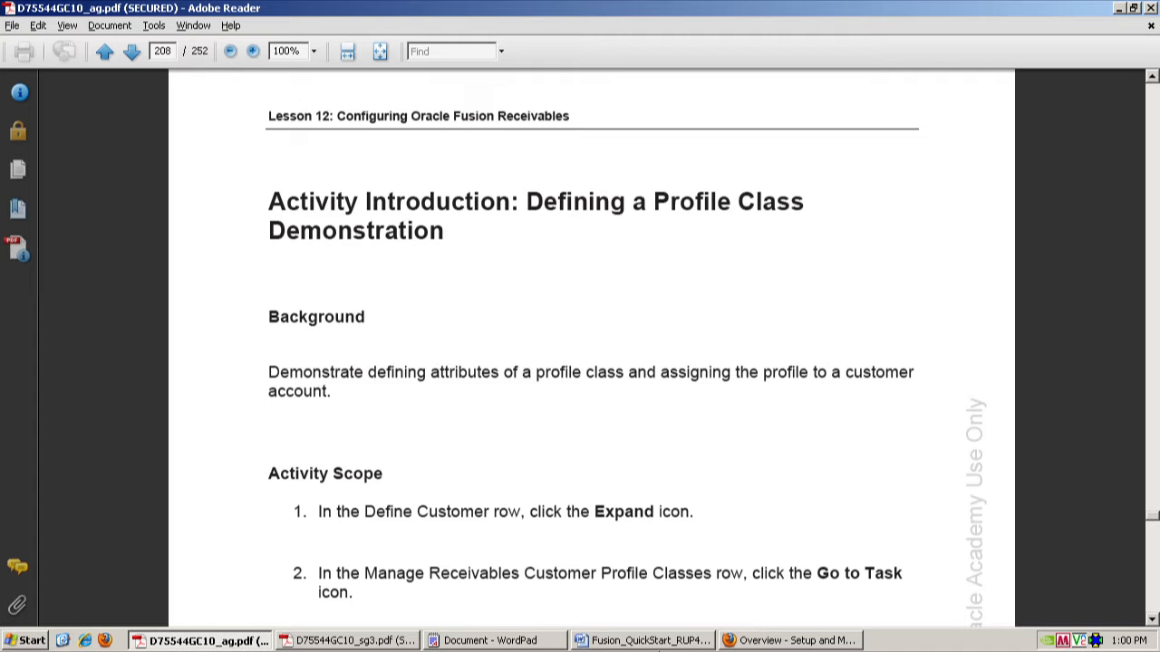
Switch to Firefox and go to the Manage Receivables Customer Profile Classes task in the implementation project
{"action": "left_click", "coordinate": [734, 641]}
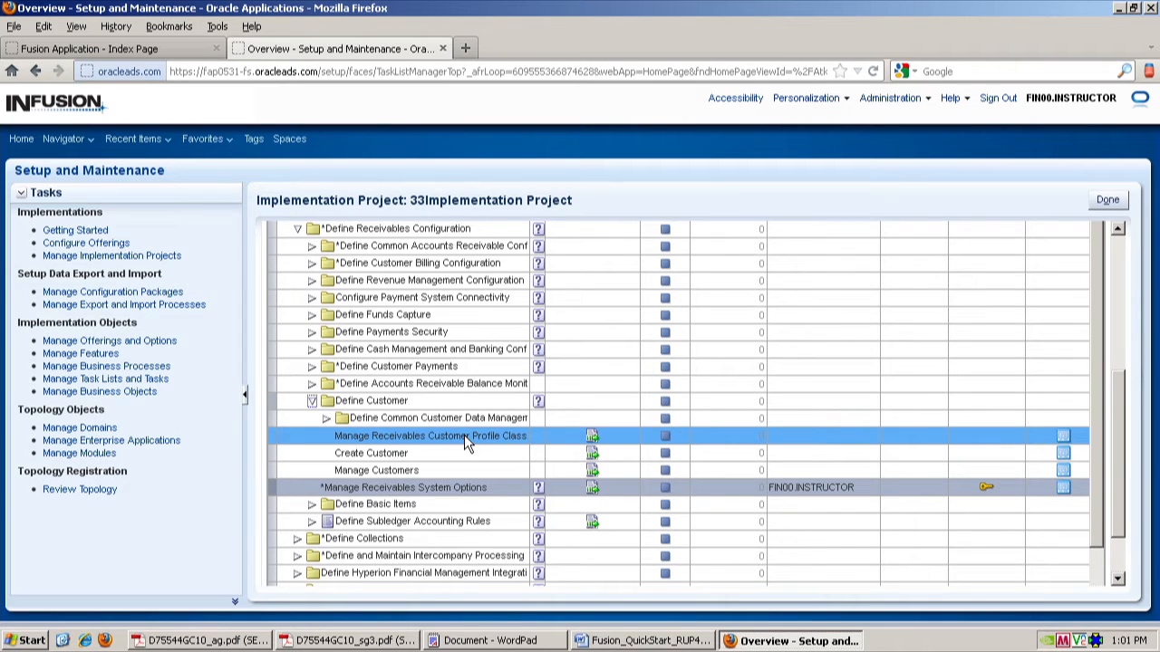
{"action": "key", "text": "Up"}
{"action": "left_click", "coordinate": [593, 439]}
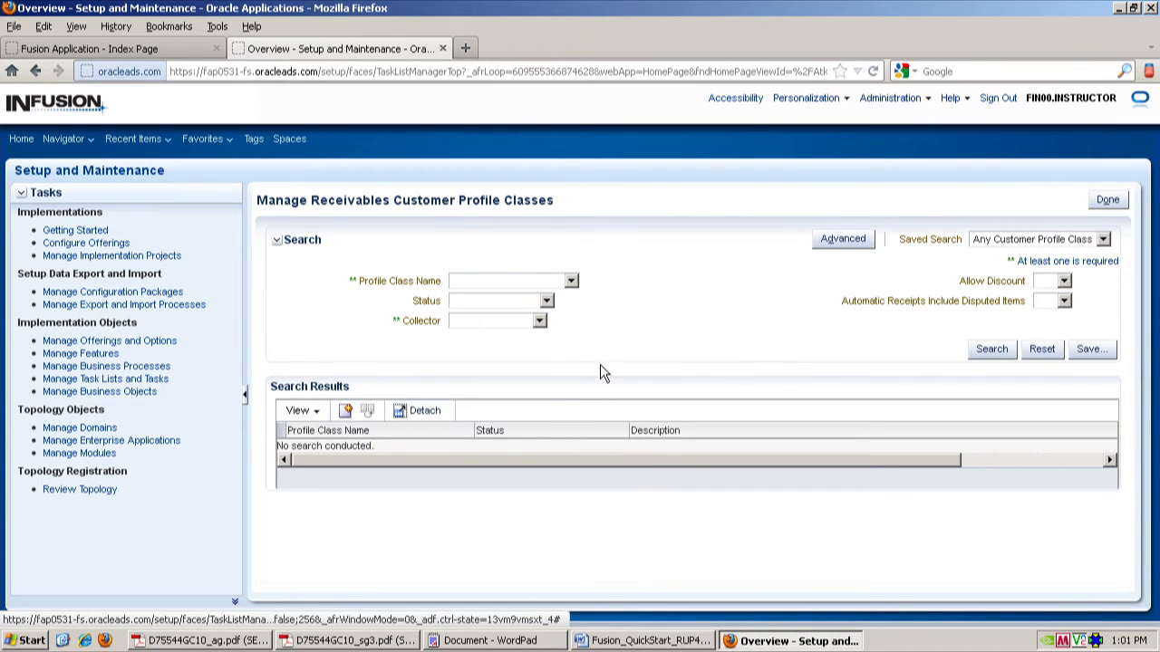
Create a new receivables customer profile class named 33New
{"action": "left_click", "coordinate": [348, 414]}
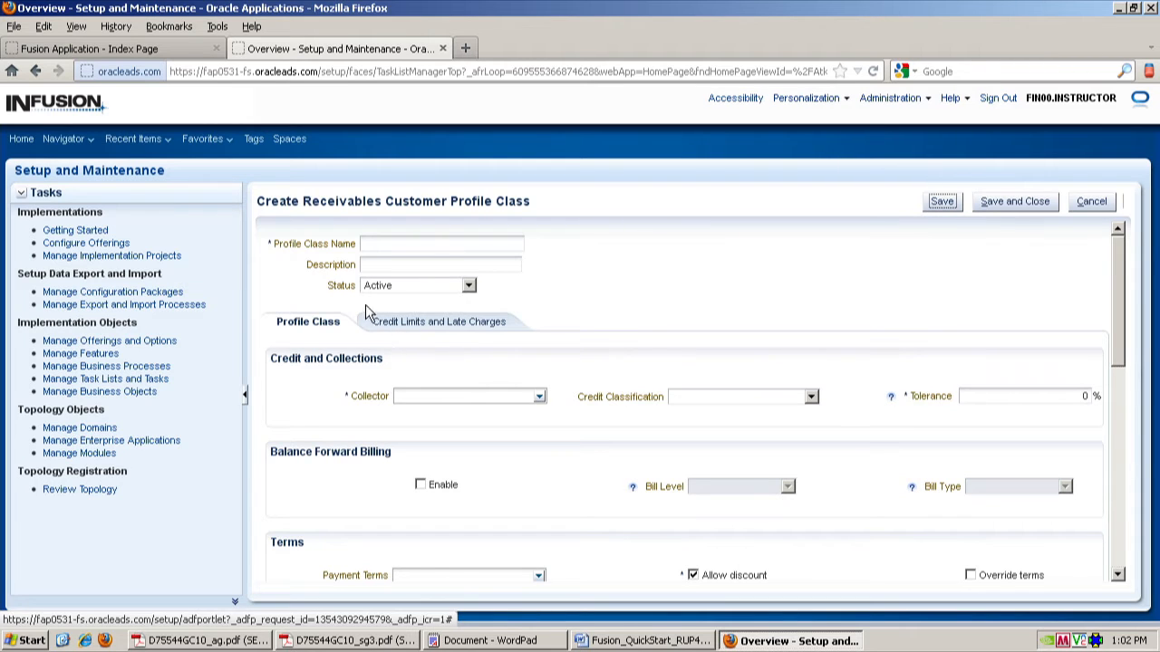
{"action": "left_click", "coordinate": [386, 243]}
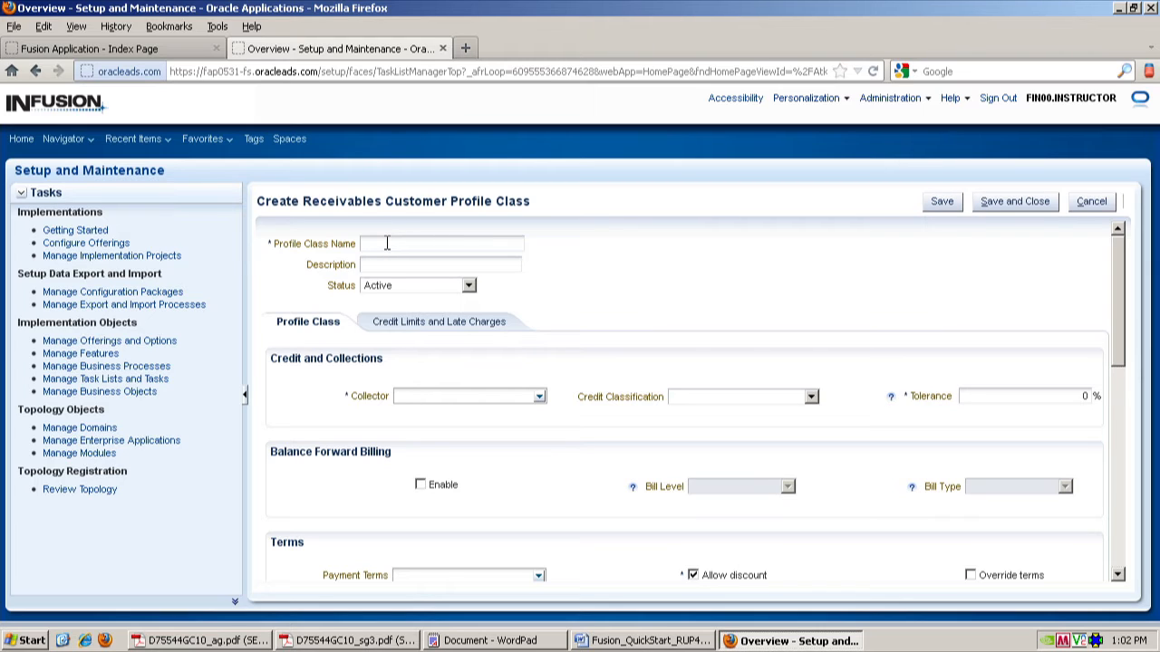
{"action": "type", "text": "33New"}
Assign the collector named in the activity guide and set the credit classification to New Customer
{"action": "left_click", "coordinate": [540, 398]}
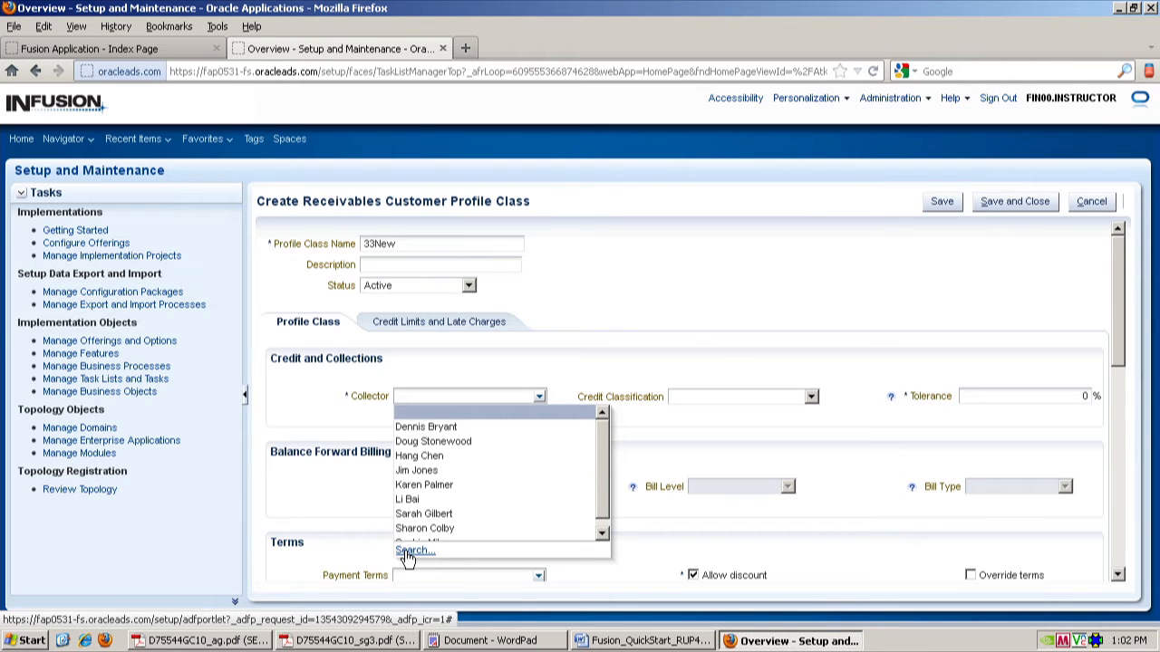
{"action": "left_click", "coordinate": [410, 472]}
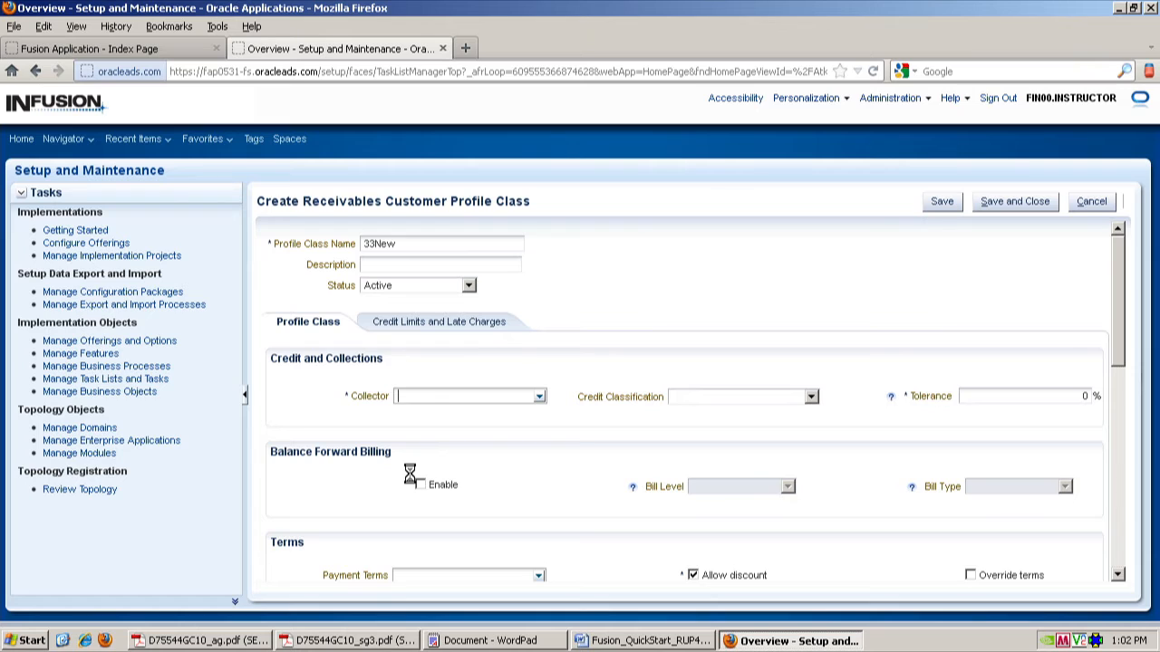
{"action": "left_click", "coordinate": [811, 399]}
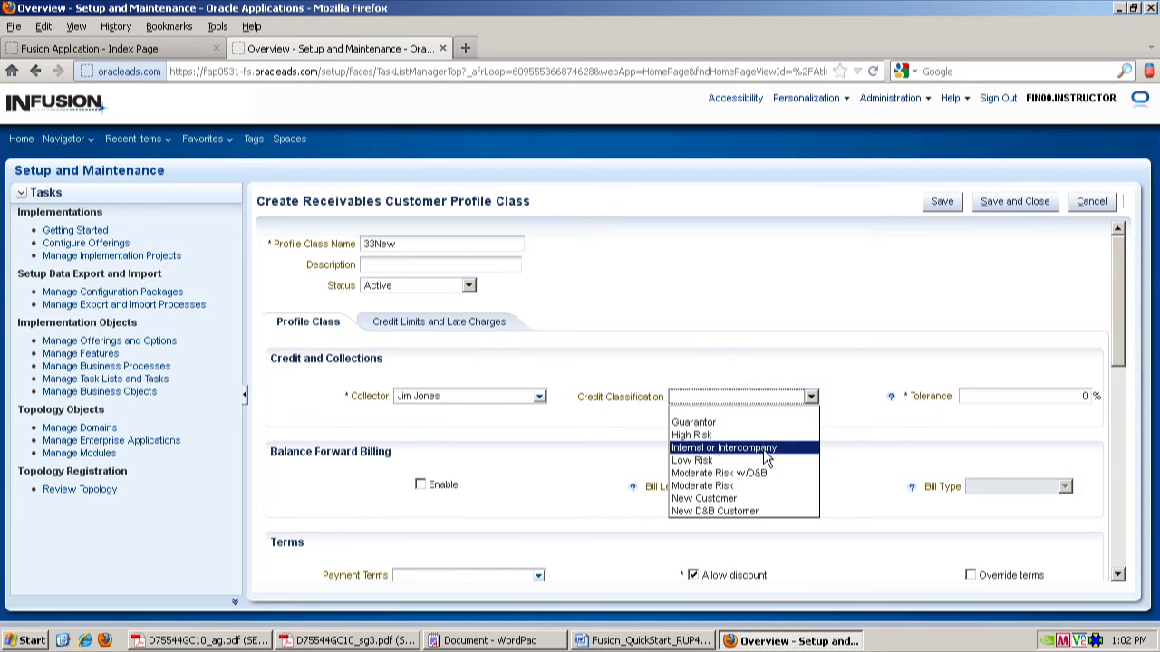
{"action": "left_click", "coordinate": [720, 498]}
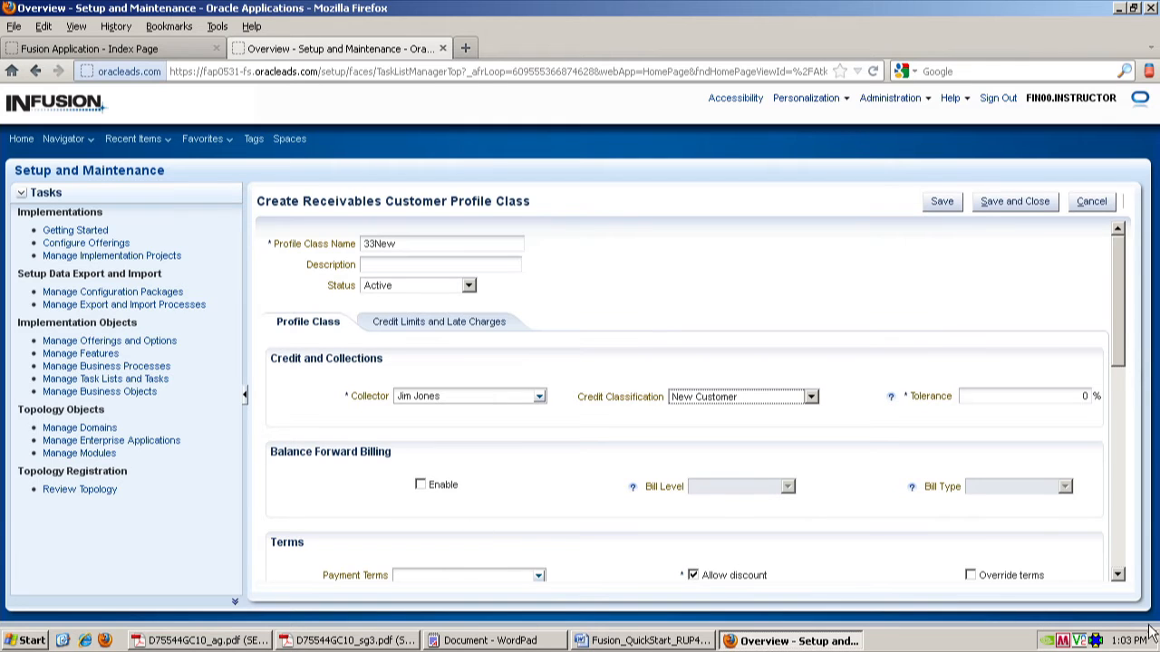
Set the profile class's payment terms to 30 Net
{"action": "left_click", "coordinate": [1119, 577]}
{"action": "left_click", "coordinate": [1119, 576]}
{"action": "left_click", "coordinate": [1119, 576]}
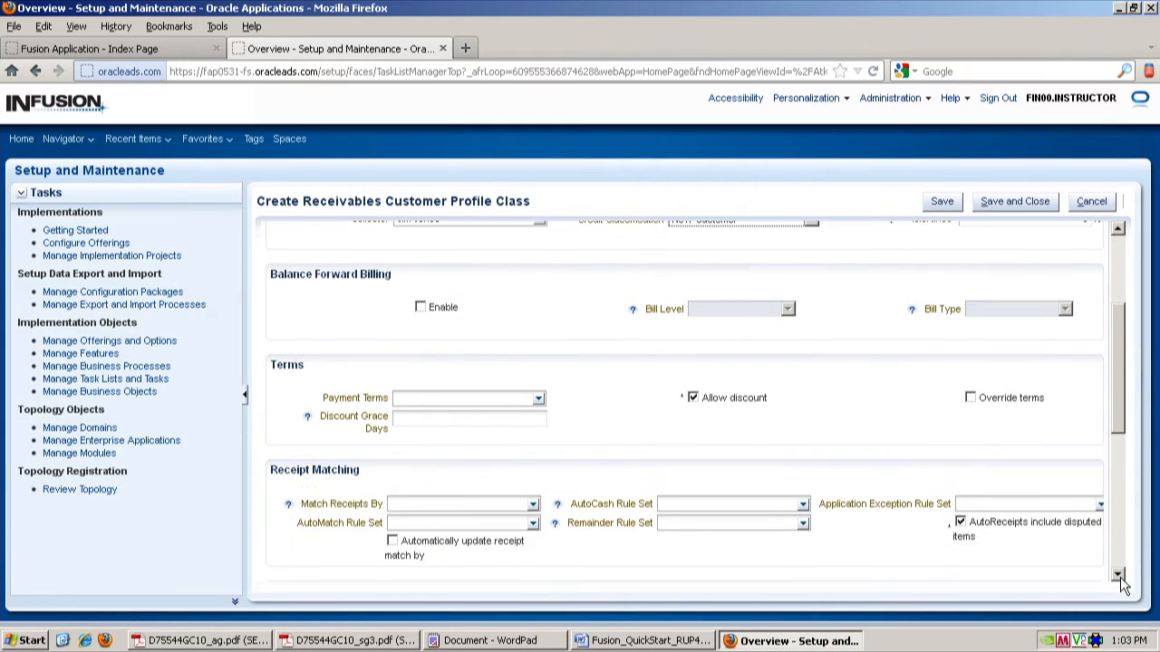
{"action": "left_click", "coordinate": [539, 399]}
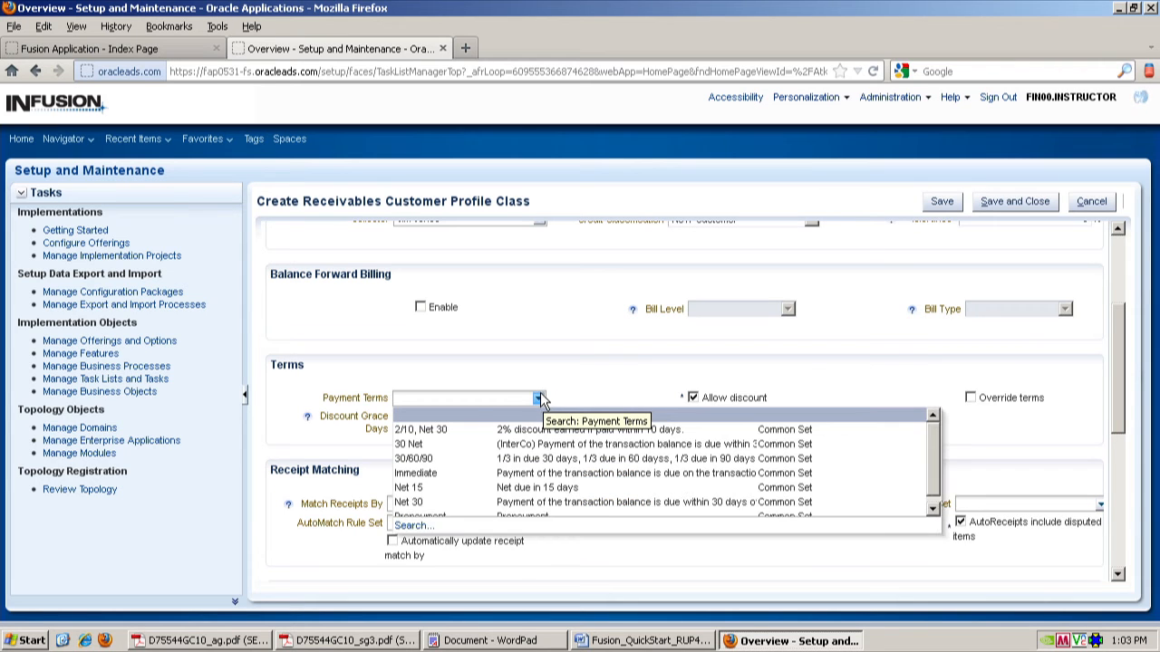
{"action": "left_click", "coordinate": [417, 446]}
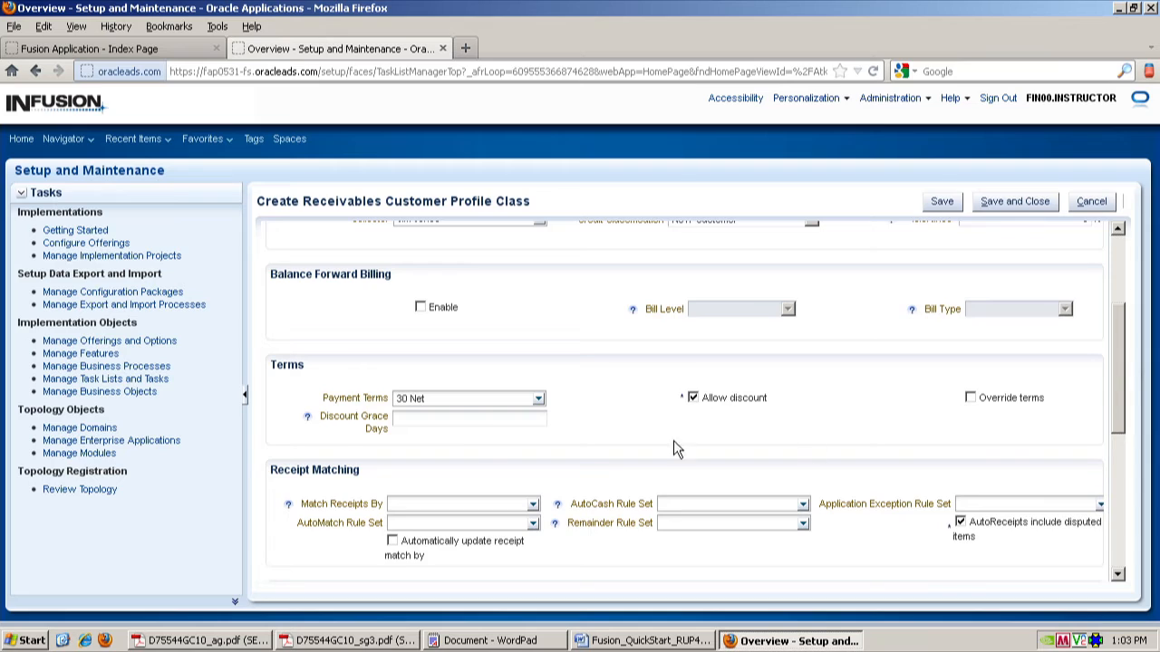
{"action": "left_click", "coordinate": [436, 423]}
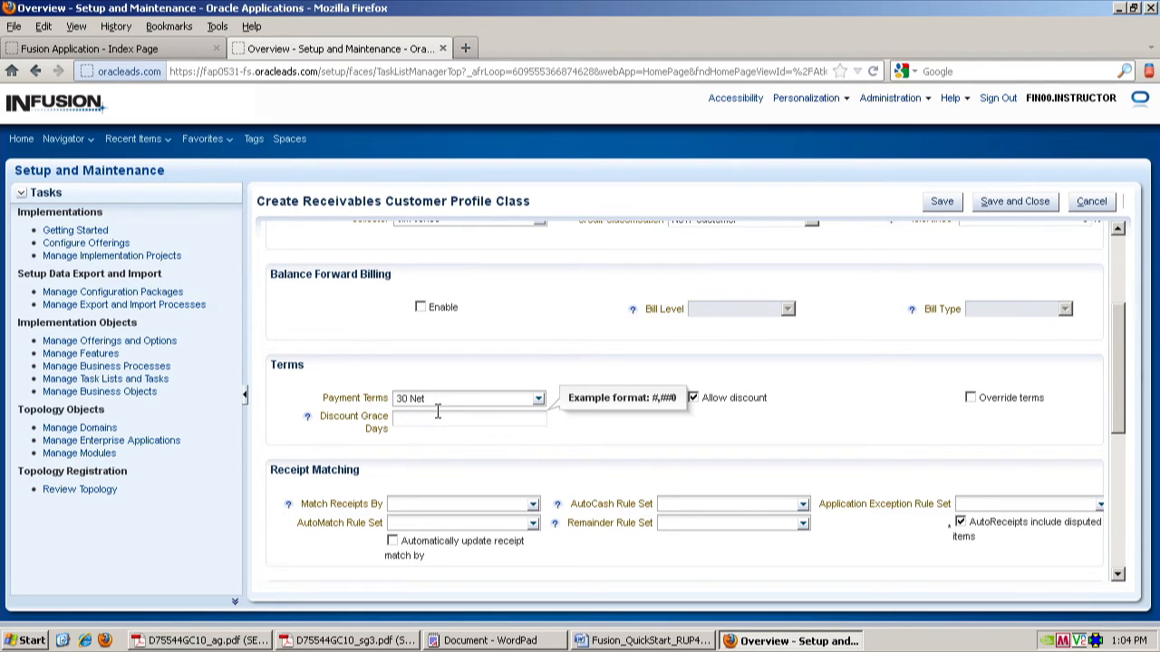
Set the payment terms to 2/10, Net 30 and the discount grace days to 3
{"action": "left_click", "coordinate": [540, 399]}
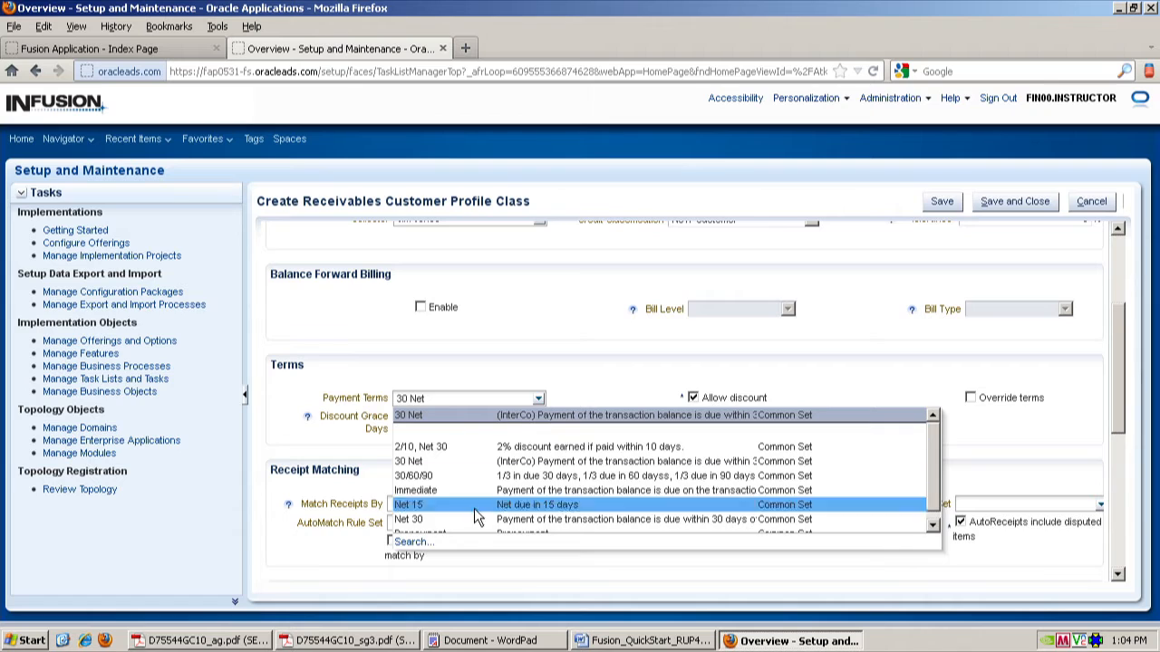
{"action": "left_click", "coordinate": [431, 449]}
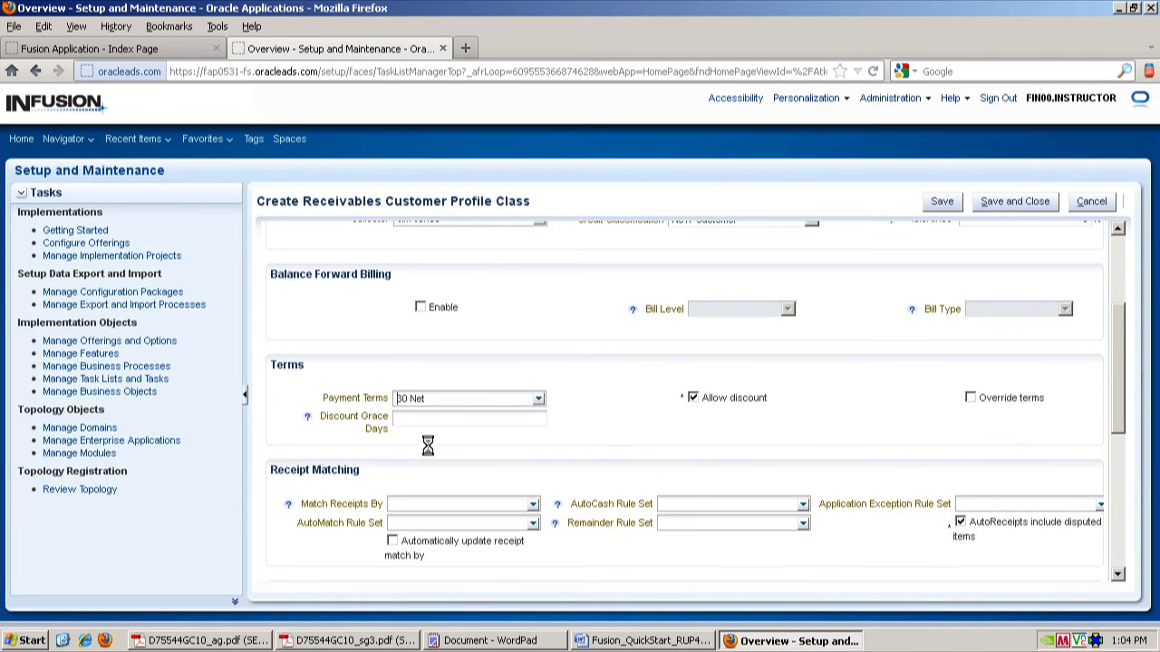
{"action": "left_click", "coordinate": [413, 420]}
{"action": "type", "text": "3"}
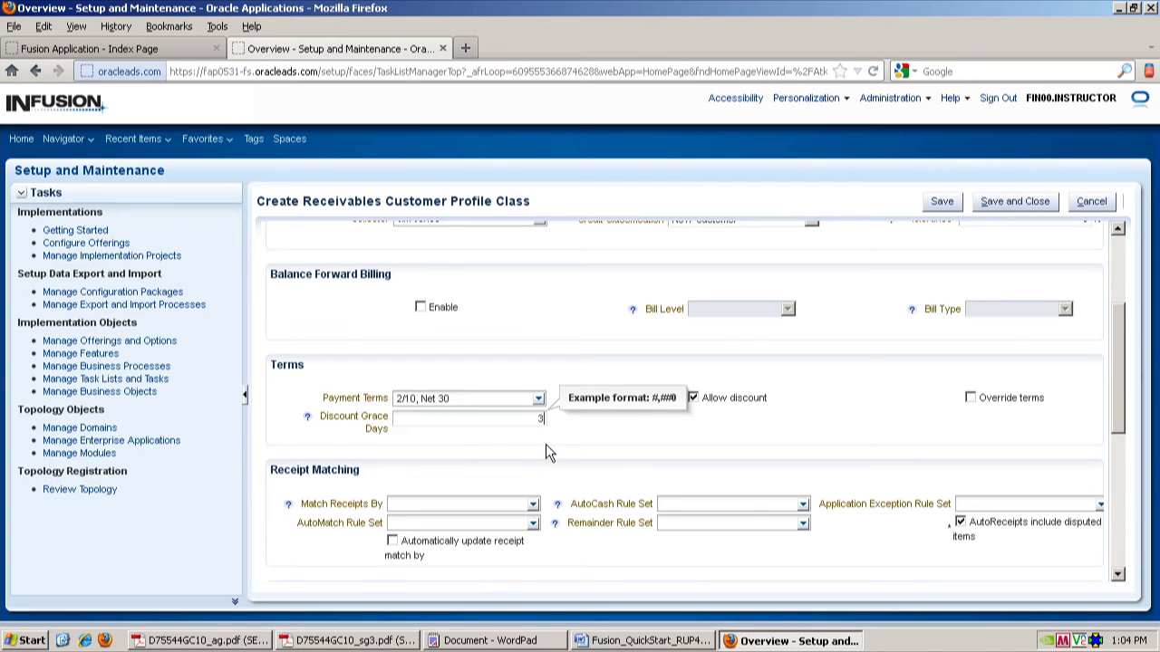
Match receipts by Transaction Number and set the AutoCash rule set to Oldest transaction first
{"action": "left_click", "coordinate": [533, 505]}
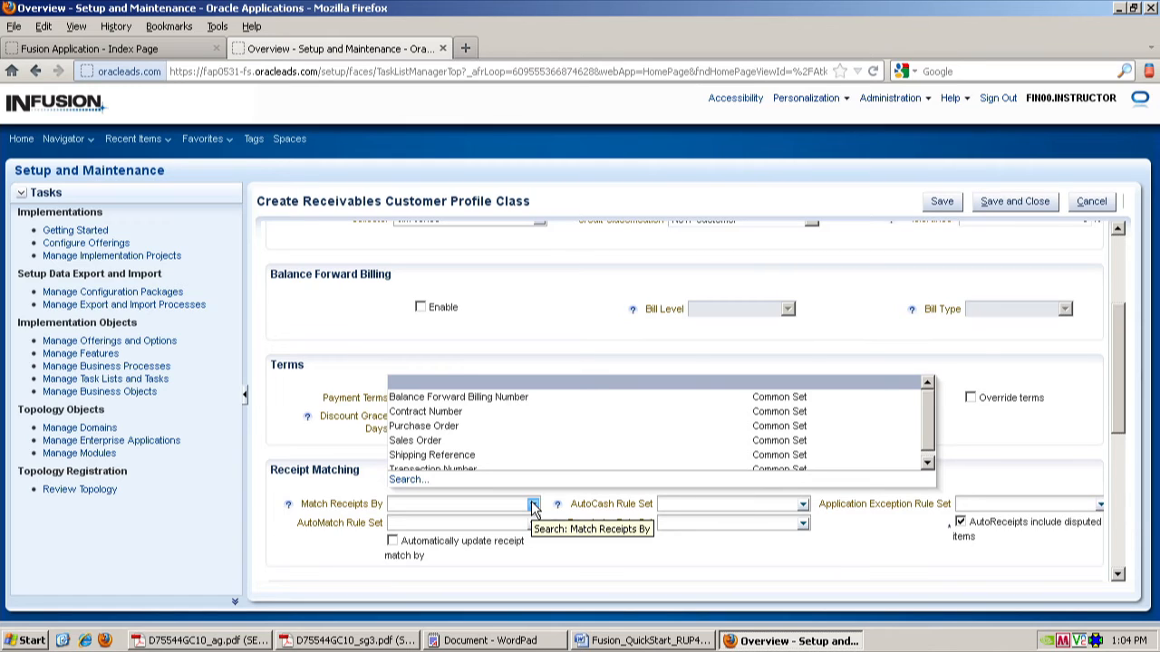
{"action": "left_click", "coordinate": [927, 463]}
{"action": "left_click", "coordinate": [455, 463]}
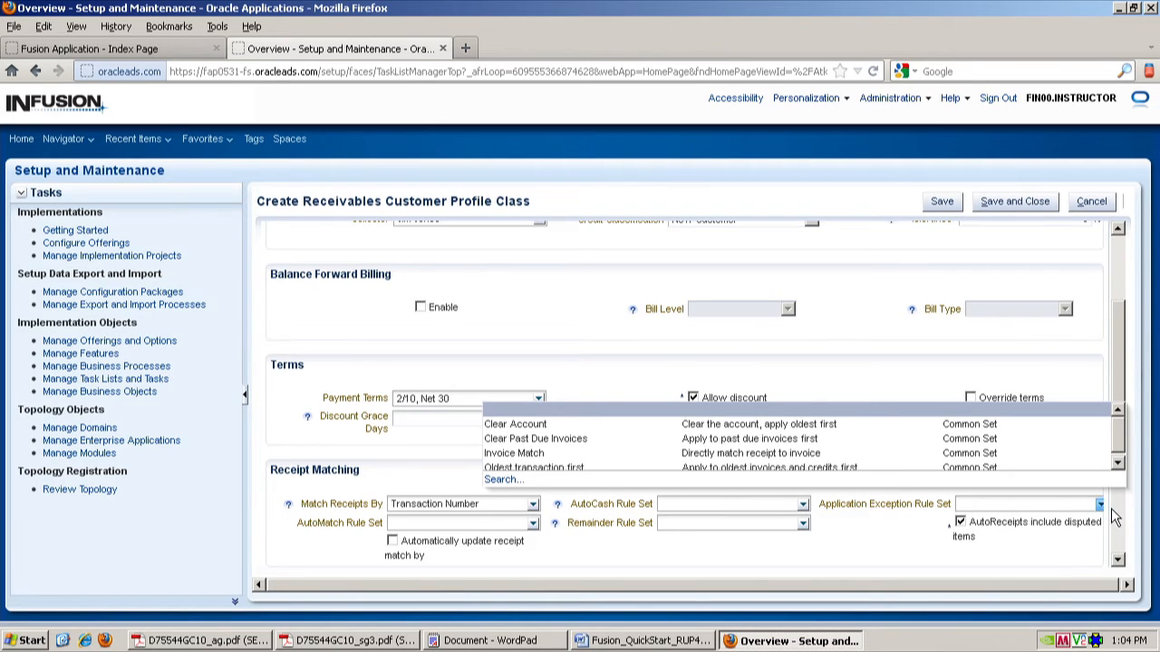
{"action": "left_click", "coordinate": [1118, 463]}
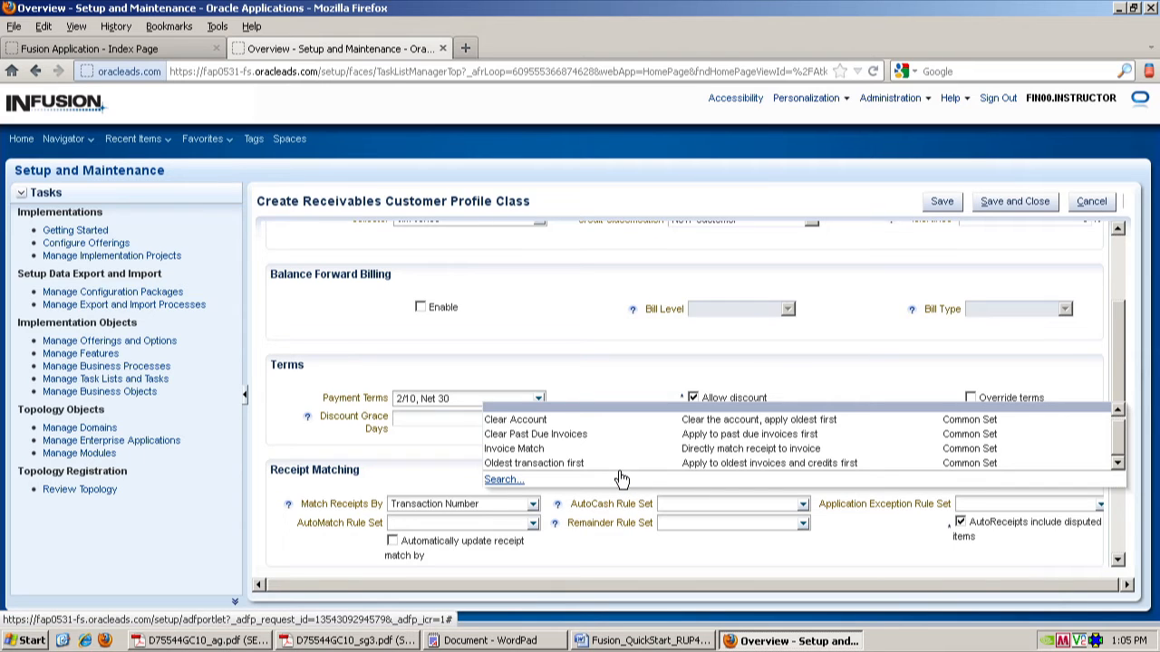
{"action": "left_click", "coordinate": [580, 466]}
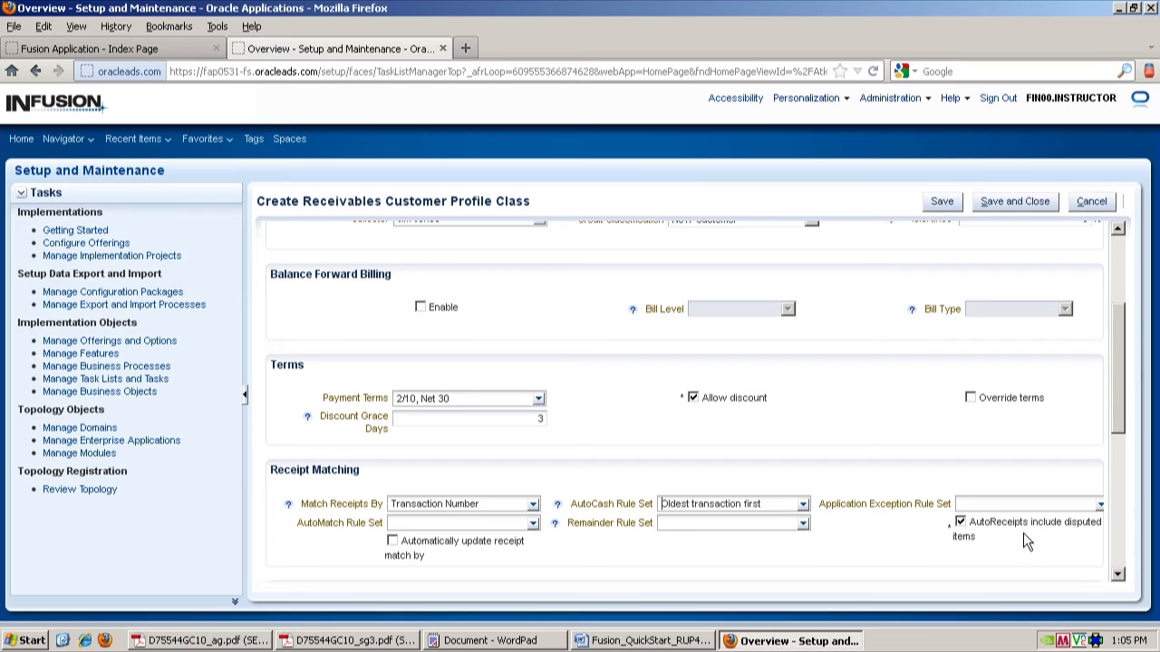
Set the application exception rule set to Default Exception Rule and the AutoMatch rule set to Default Automatch Rule Set
{"action": "left_click", "coordinate": [1100, 505]}
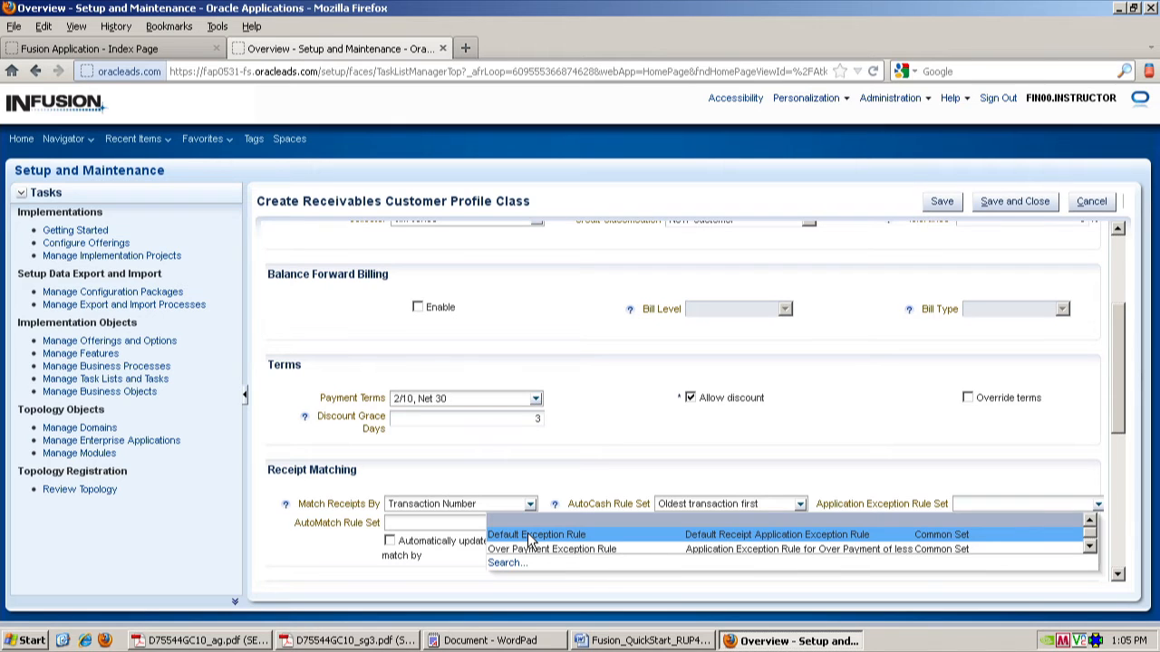
{"action": "left_click", "coordinate": [530, 536]}
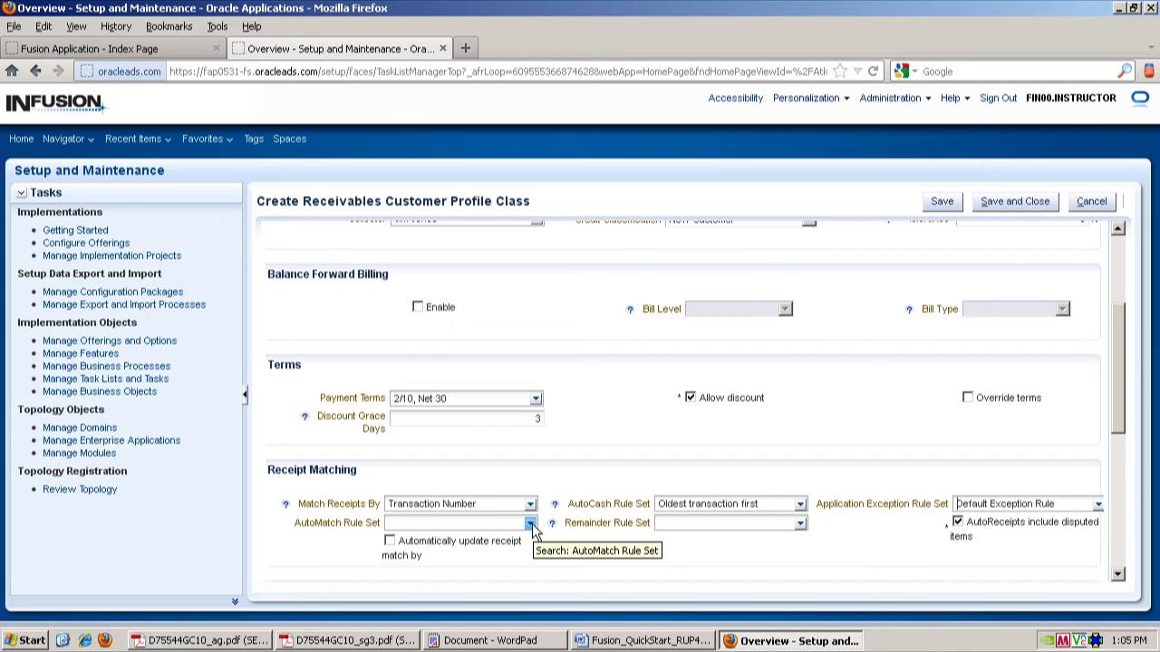
{"action": "left_click", "coordinate": [530, 524]}
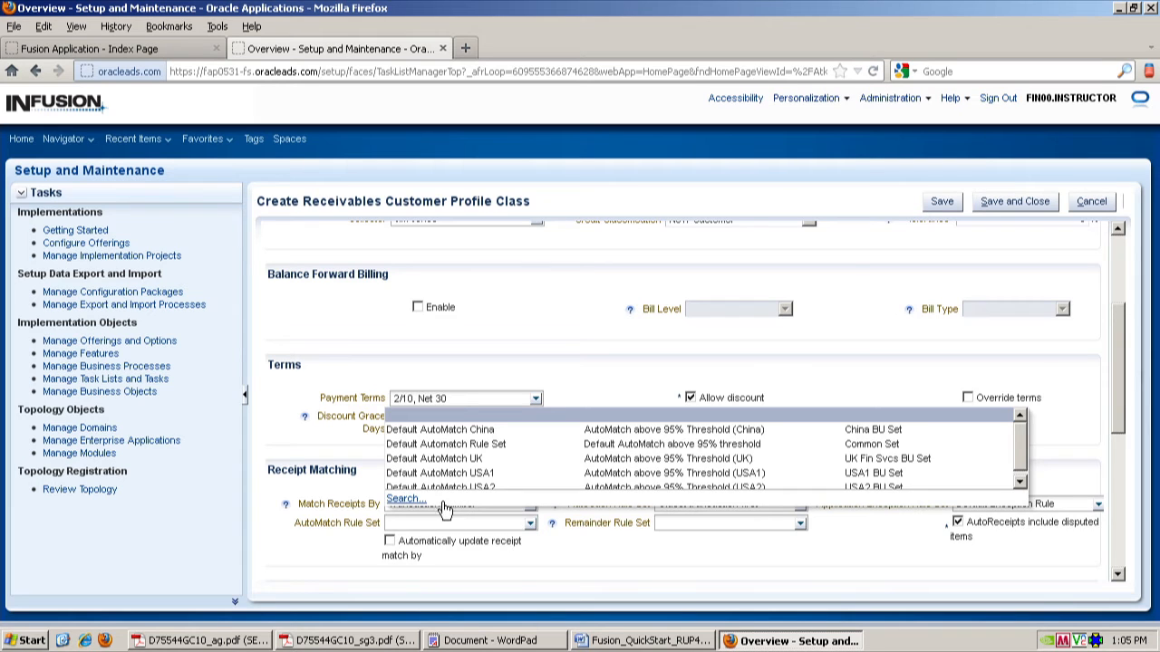
{"action": "left_click", "coordinate": [461, 443]}
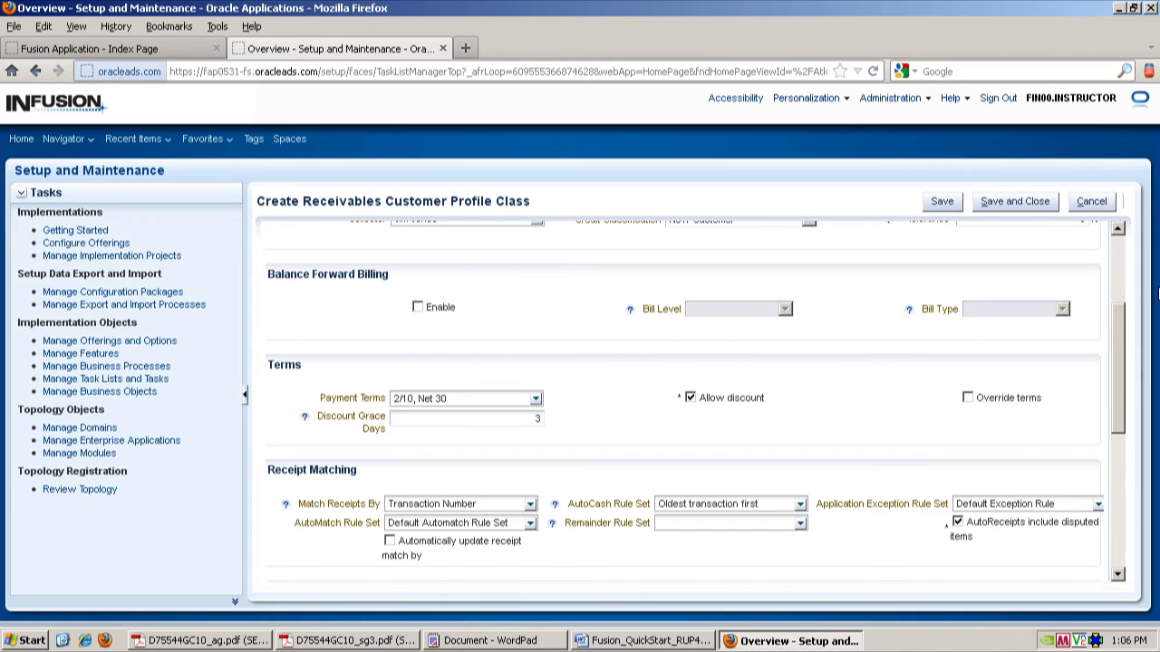
Review the profile class's late charges, charge calculation and currency settings without changing them
{"action": "scroll", "coordinate": [1124, 255], "scroll_direction": "up", "scroll_amount": 3}
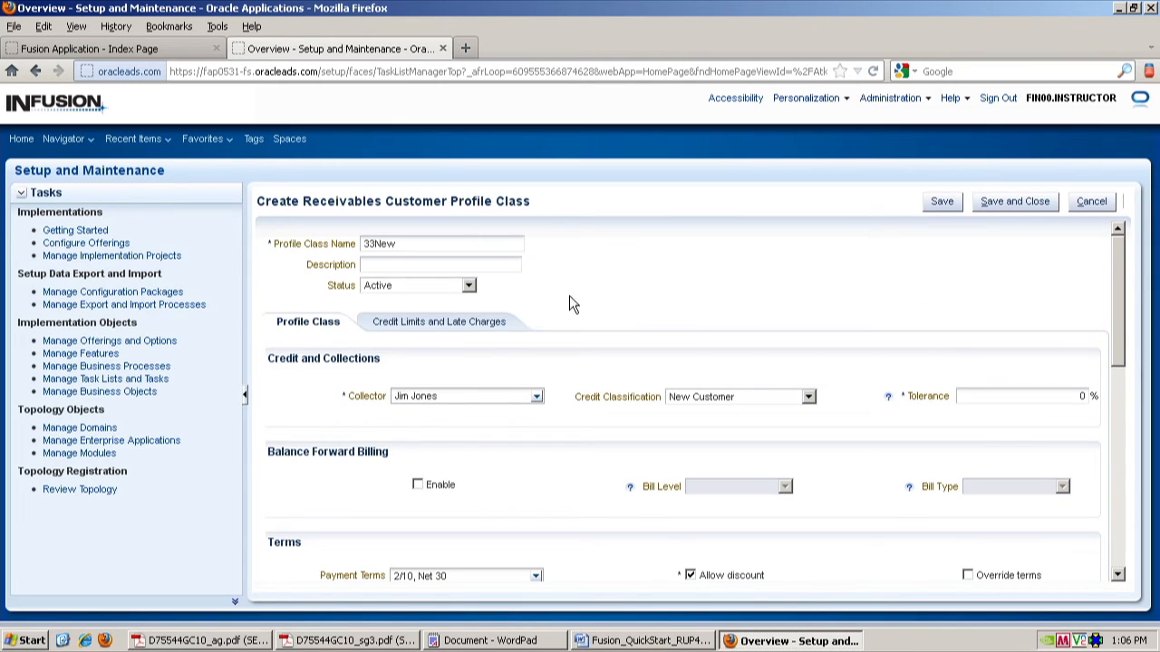
{"action": "left_click", "coordinate": [460, 326]}
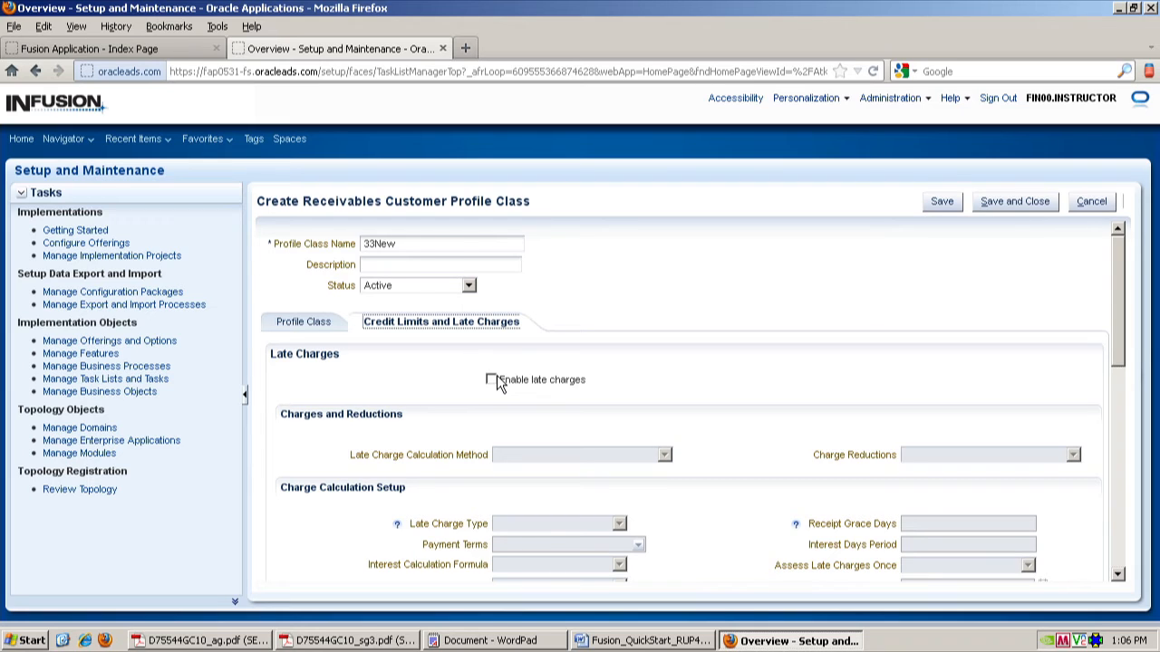
{"action": "left_click", "coordinate": [1120, 578]}
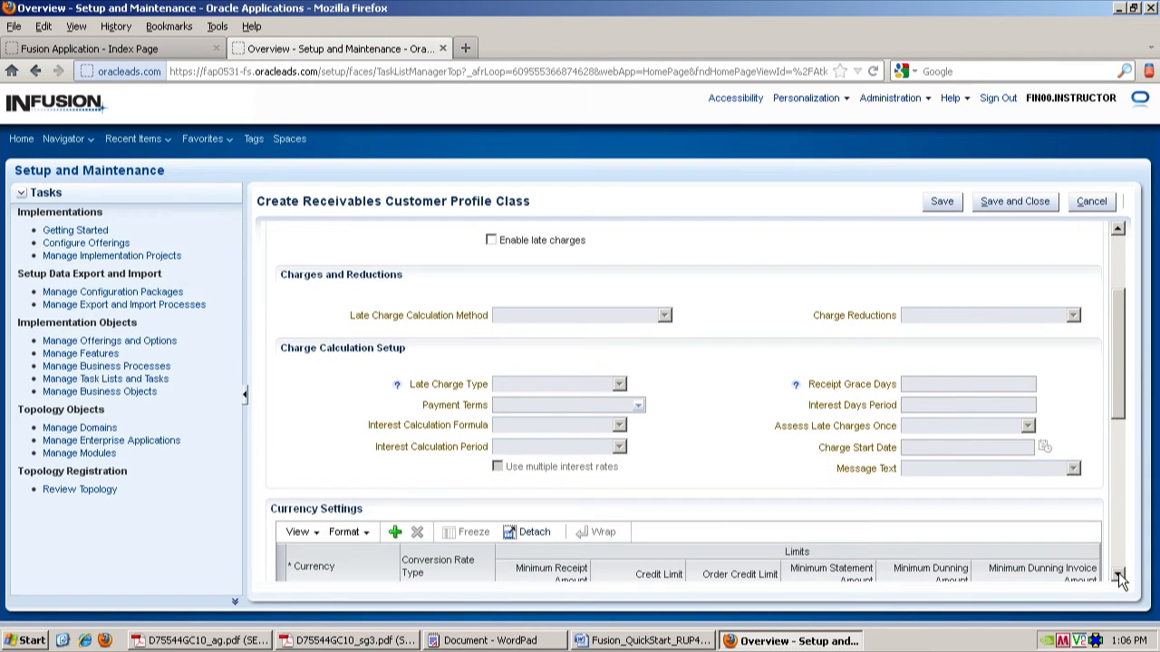
{"action": "left_click", "coordinate": [1120, 577]}
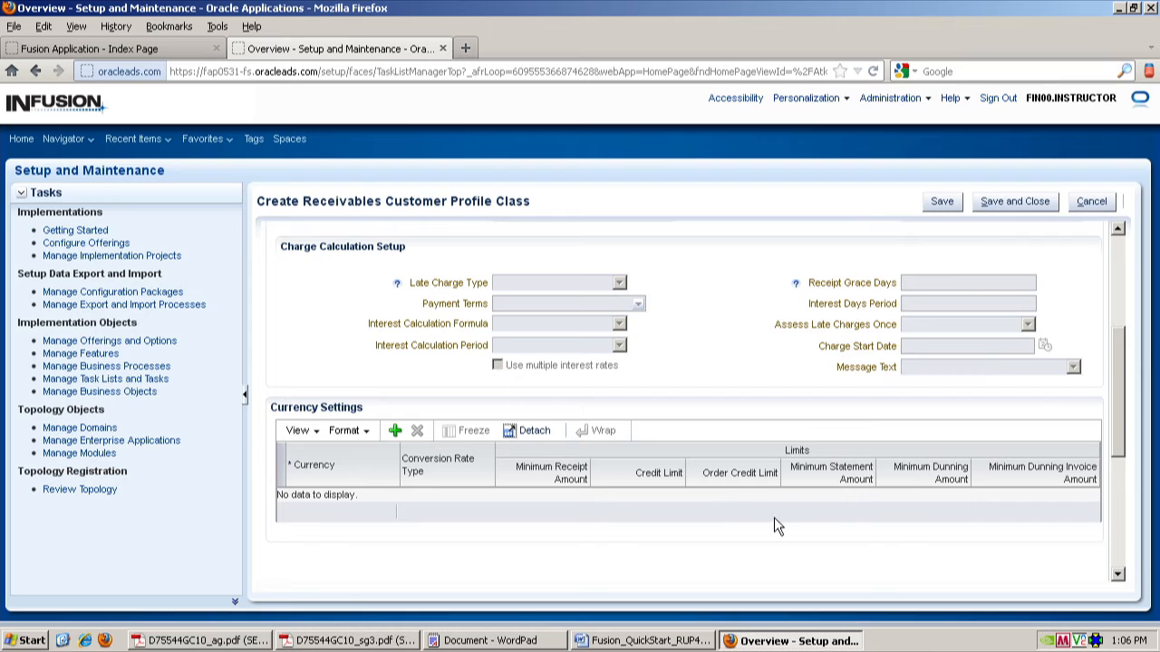
{"action": "left_click", "coordinate": [1120, 256]}
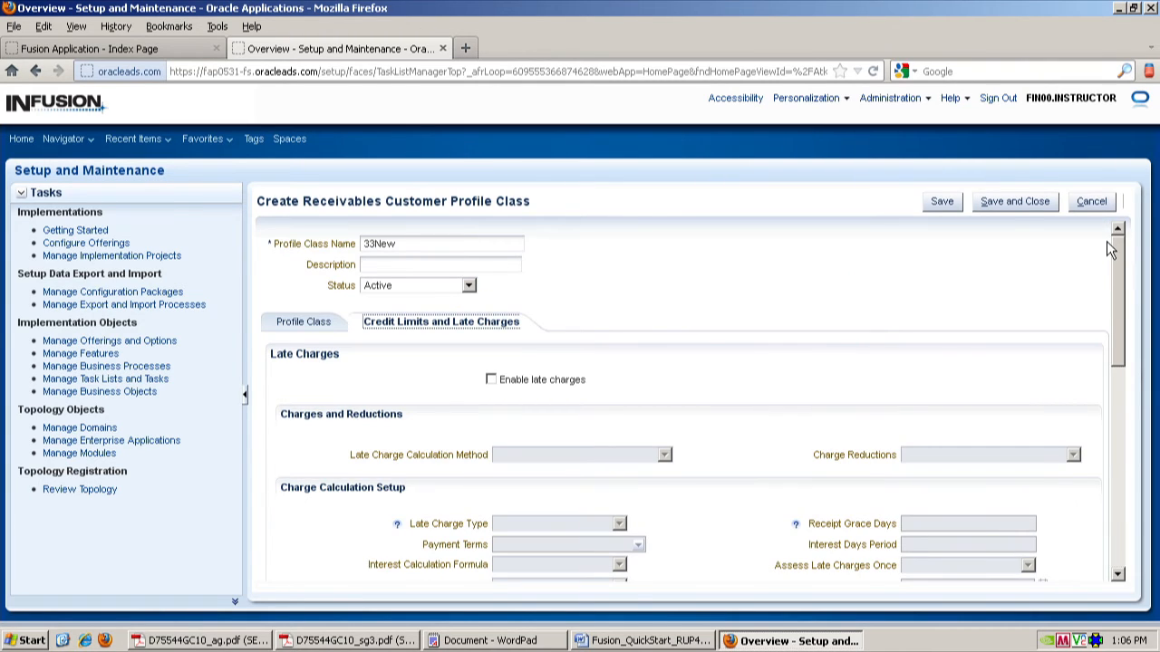
Save and close the new profile class and return to the implementation project's task list
{"action": "left_click", "coordinate": [1044, 205]}
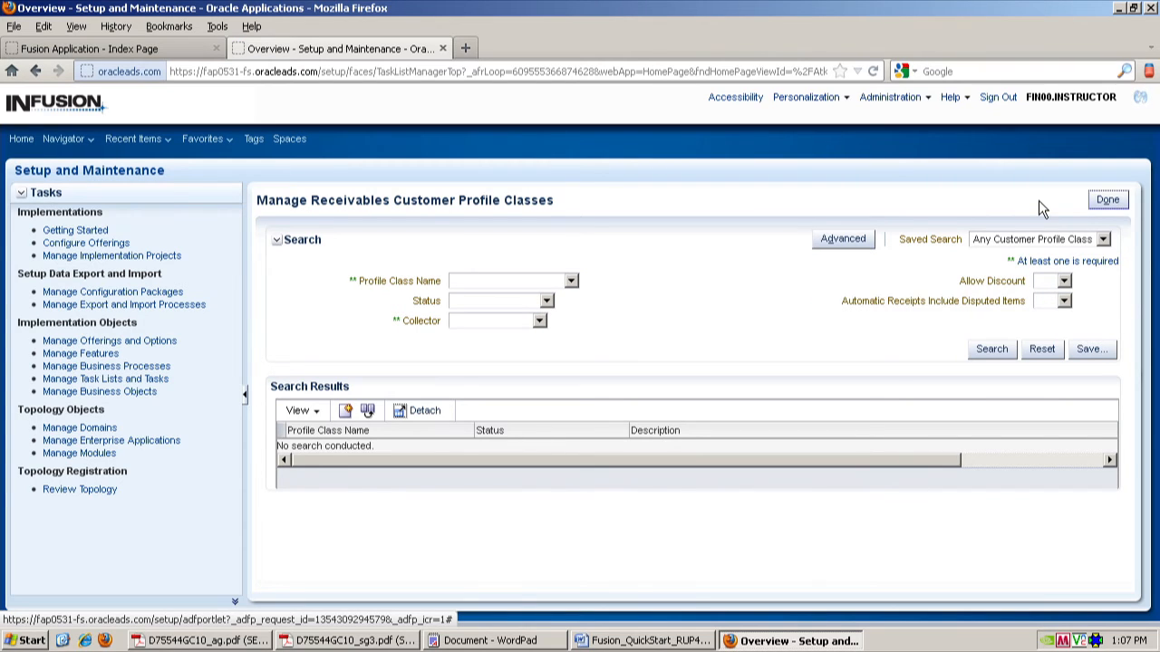
{"action": "left_click", "coordinate": [1109, 201]}
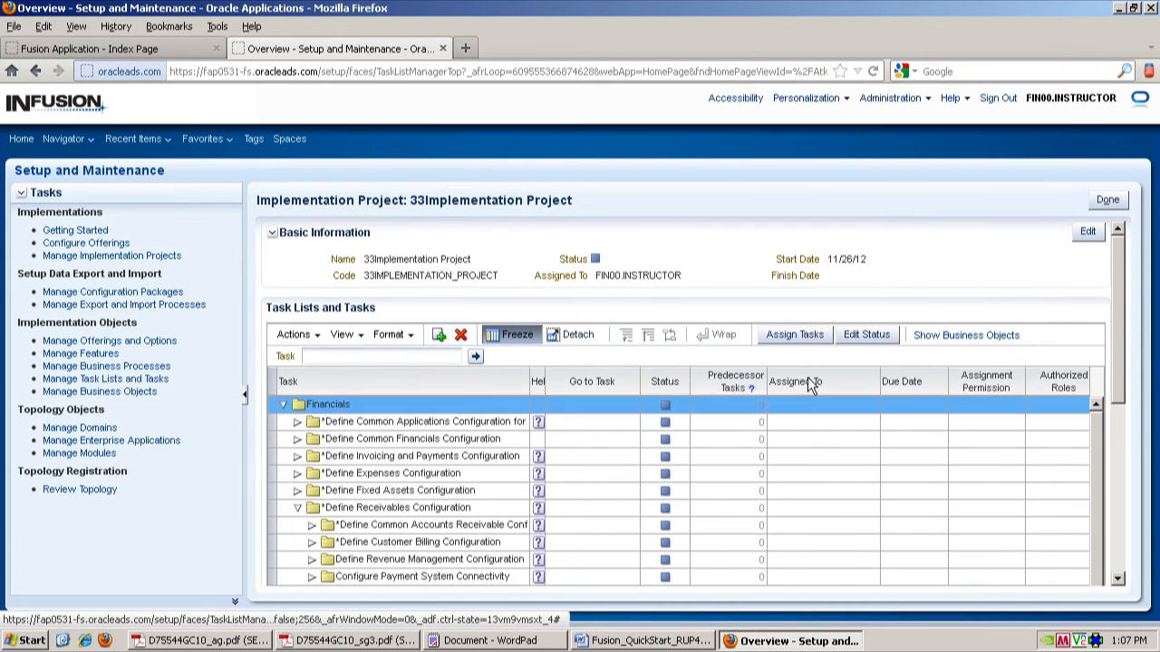
Open the Manage Customers task under Define Customer in the receivables configuration task list
{"action": "left_click", "coordinate": [1120, 580]}
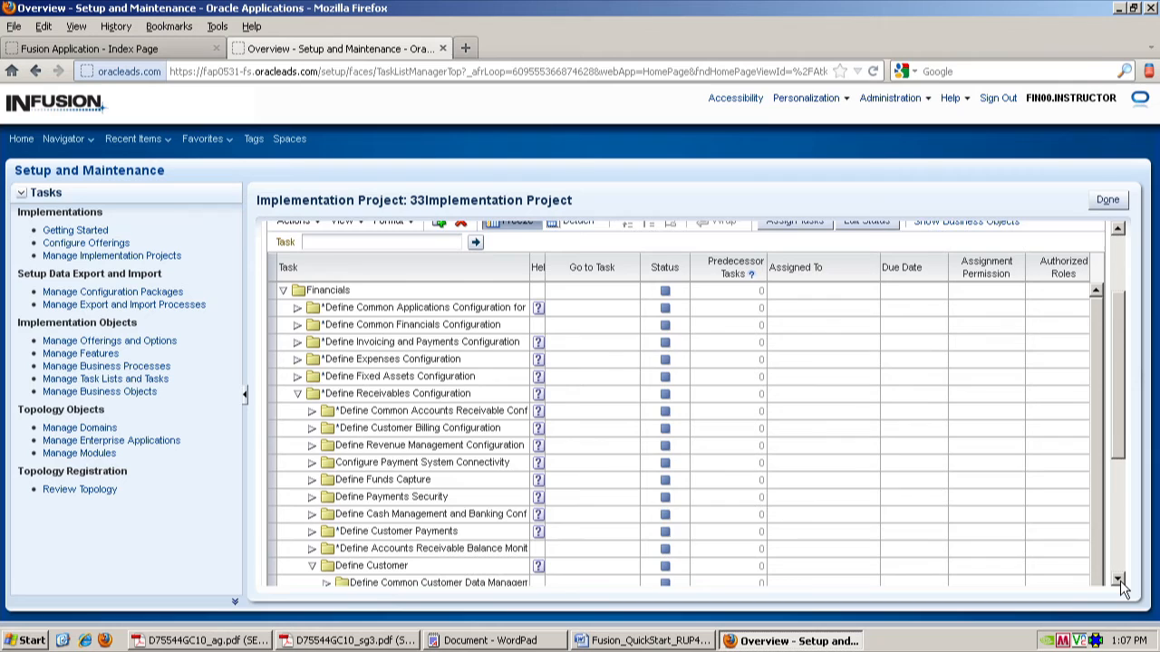
{"action": "left_click", "coordinate": [1120, 579]}
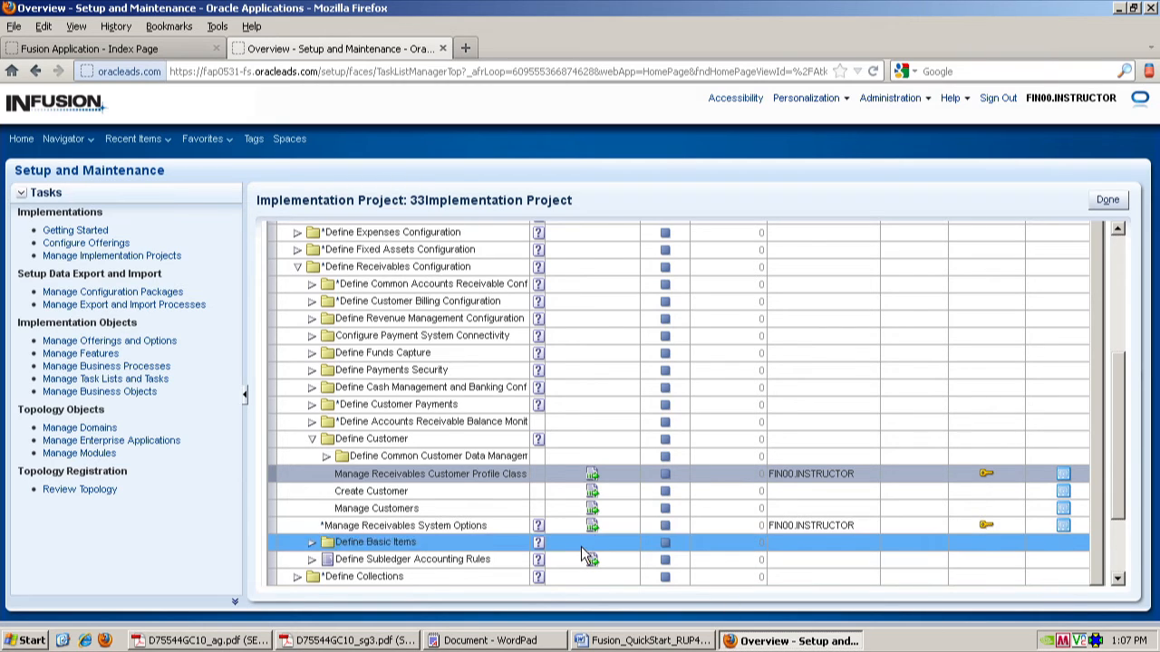
{"action": "left_click", "coordinate": [602, 532]}
{"action": "left_click", "coordinate": [591, 514]}
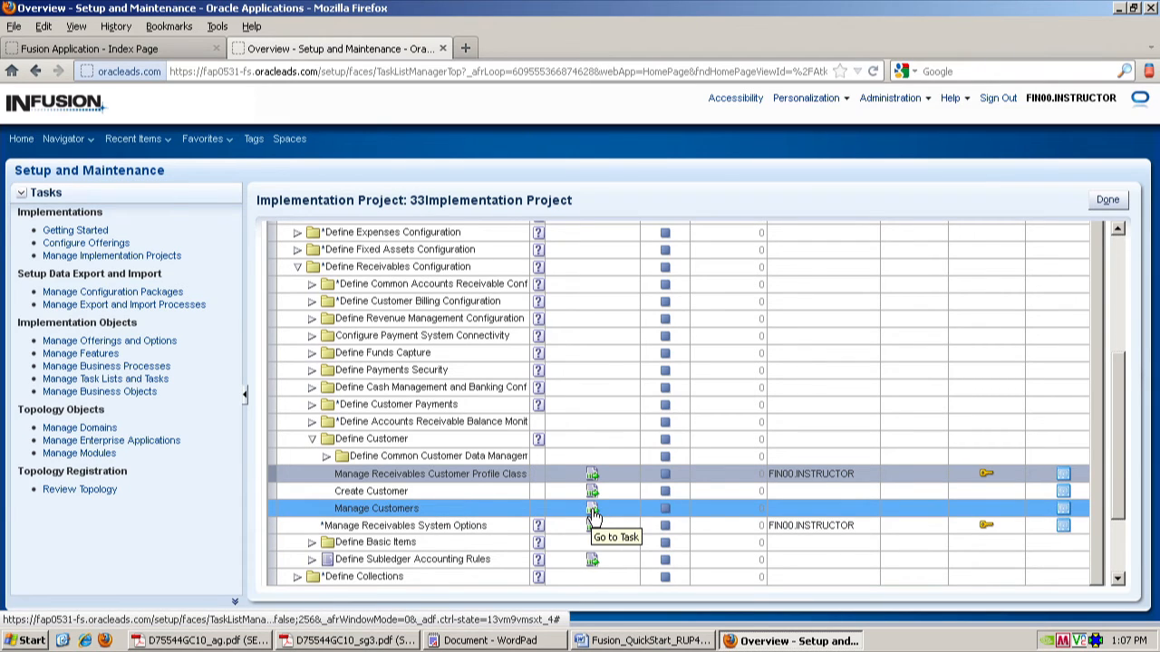
{"action": "left_click", "coordinate": [592, 510]}
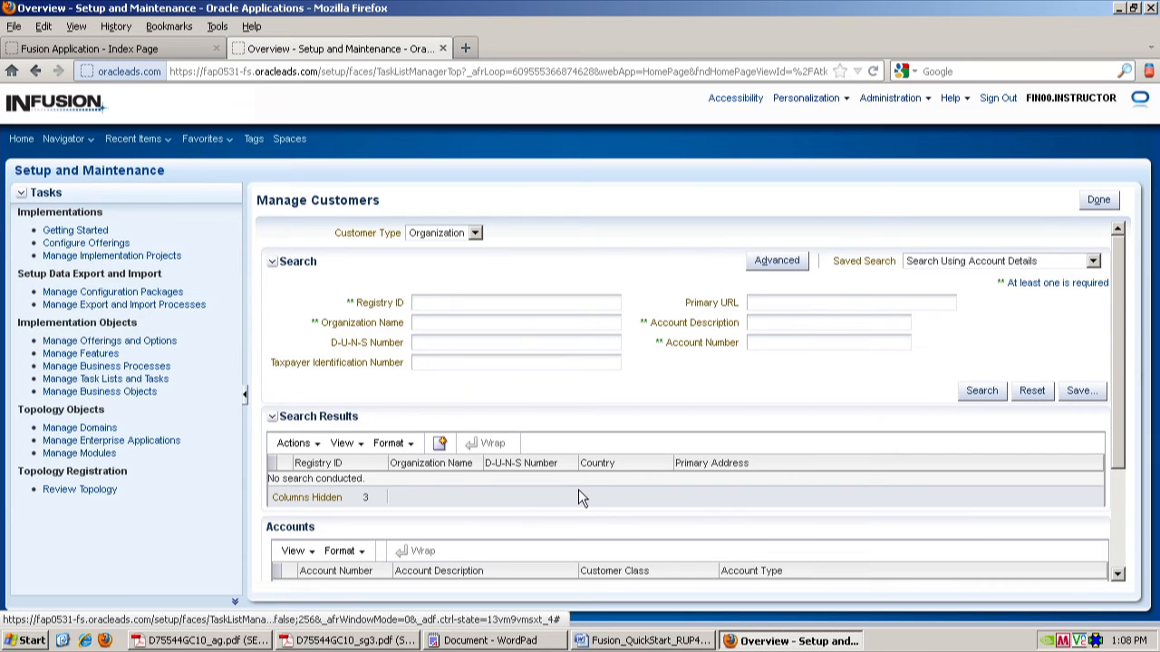
Search organization customers by account number and open the Hilman and Associates account for editing
{"action": "left_click", "coordinate": [755, 343]}
{"action": "type", "text": "10040"}
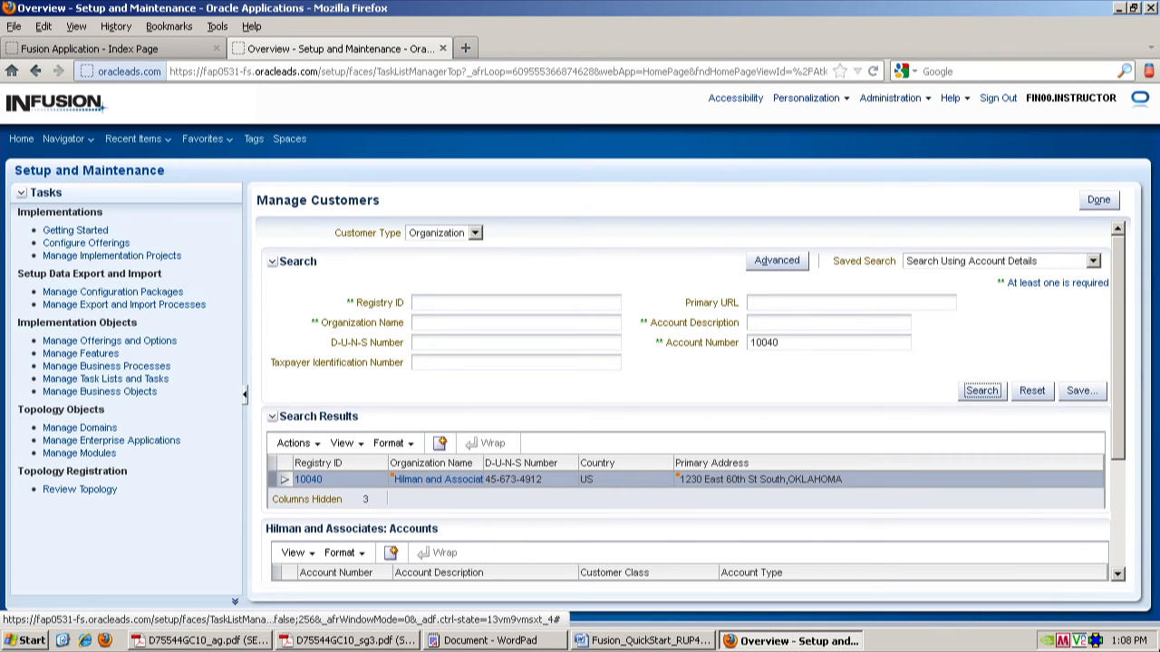
{"action": "left_click", "coordinate": [1120, 576]}
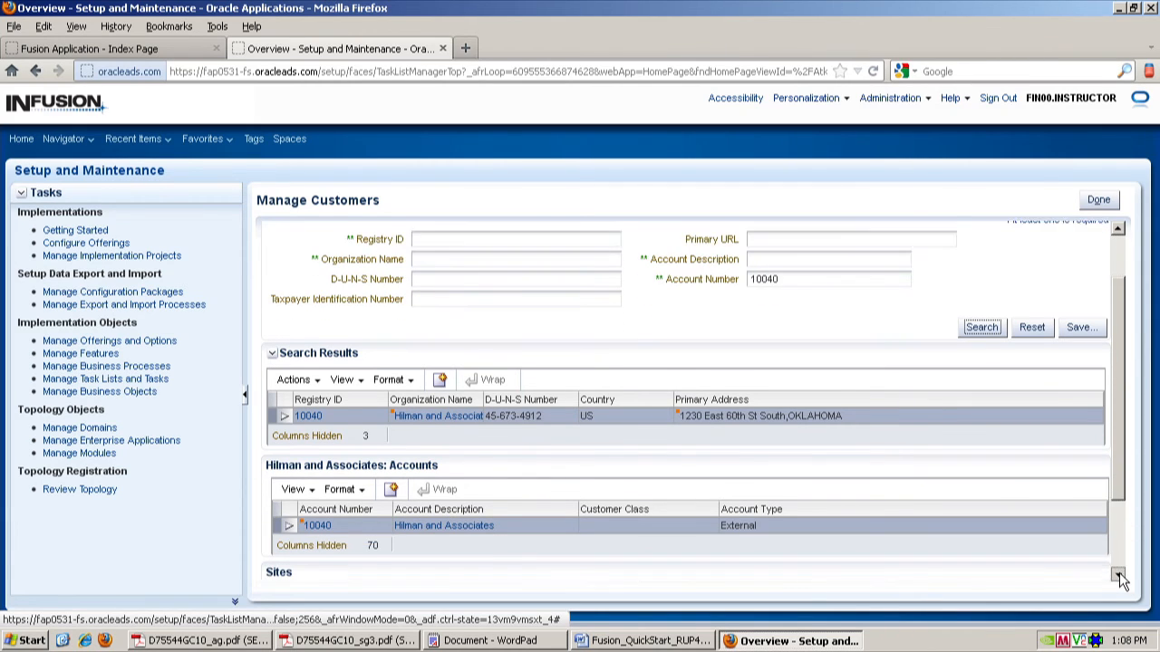
{"action": "left_click", "coordinate": [1120, 576]}
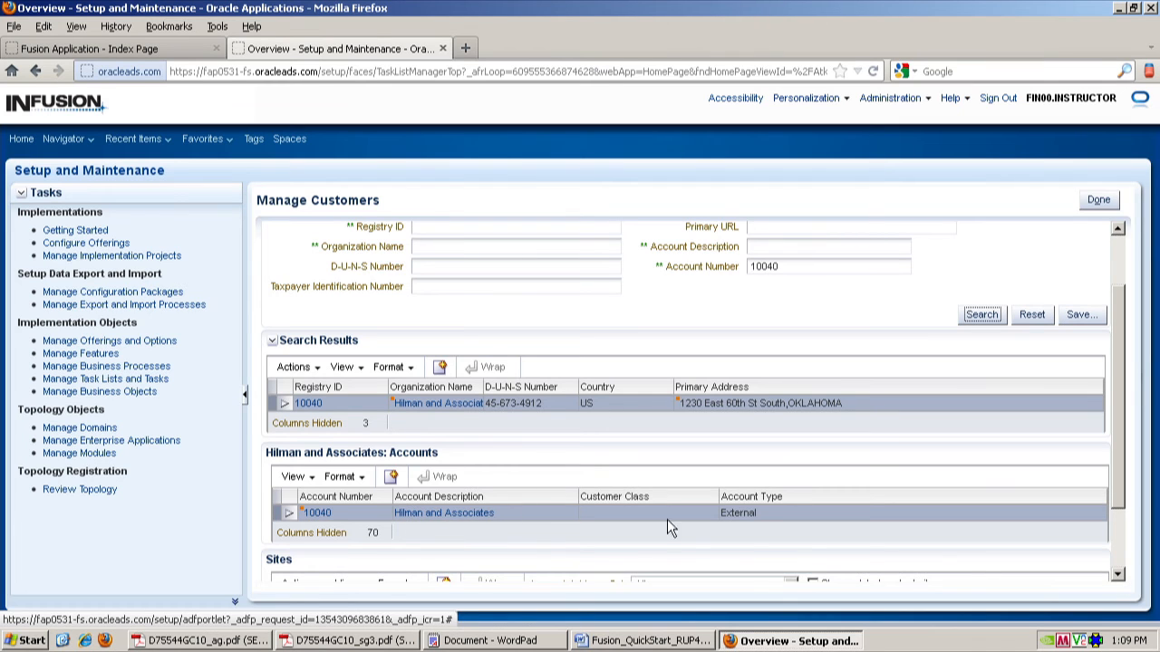
{"action": "left_click", "coordinate": [1120, 577]}
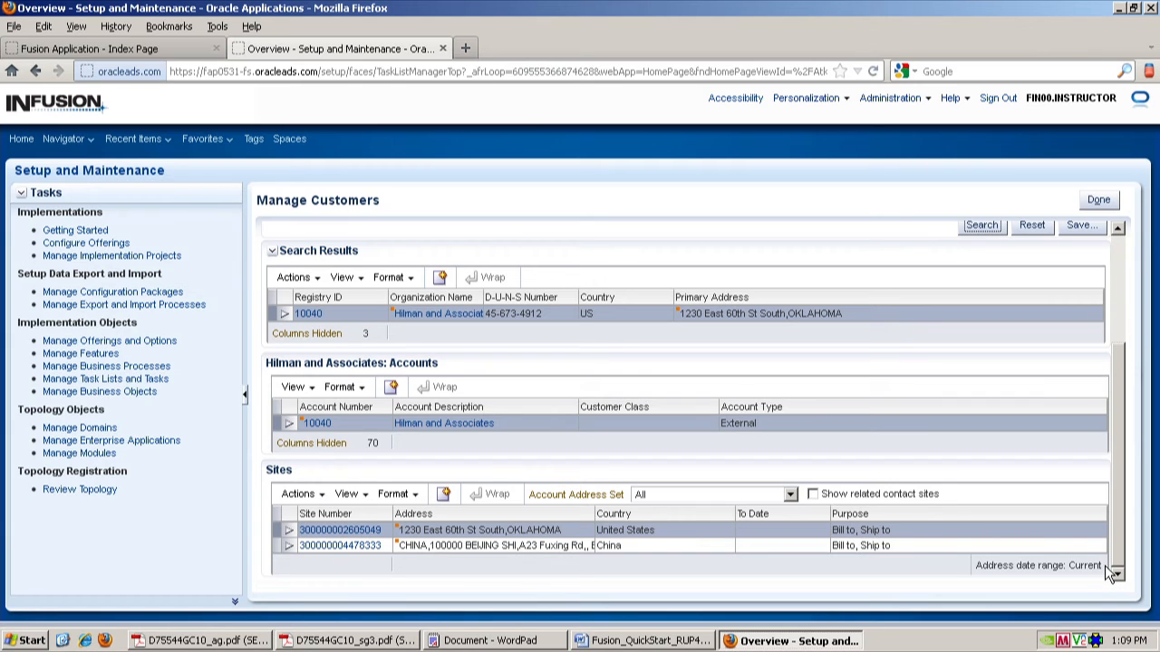
{"action": "left_click", "coordinate": [317, 424]}
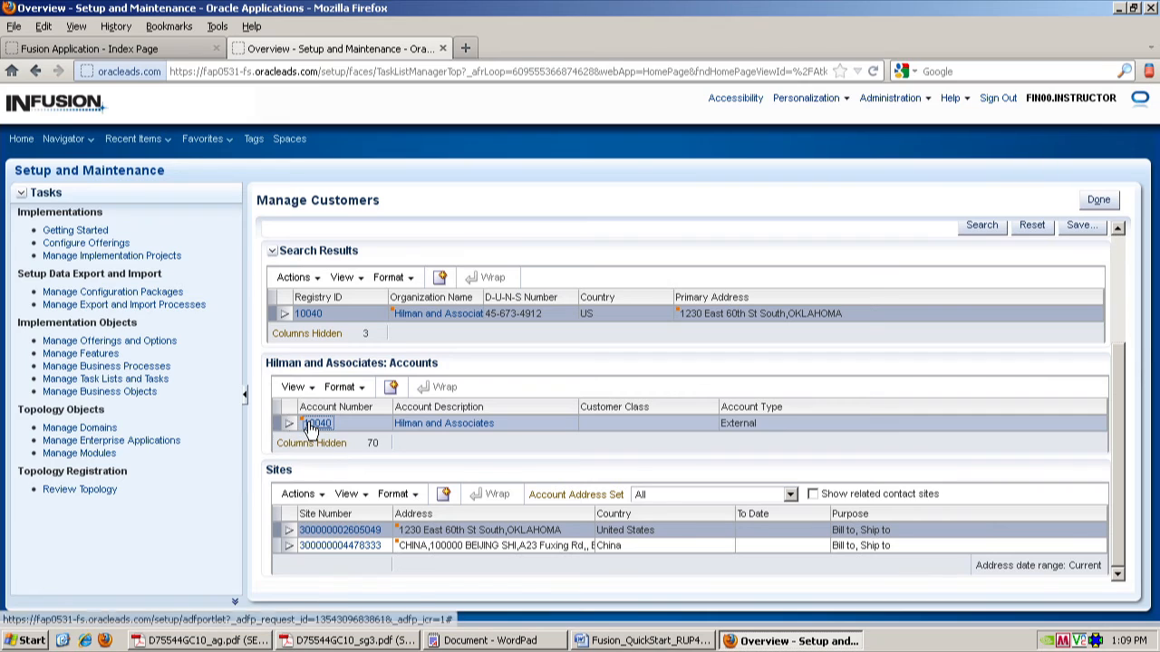
{"action": "left_click", "coordinate": [287, 424]}
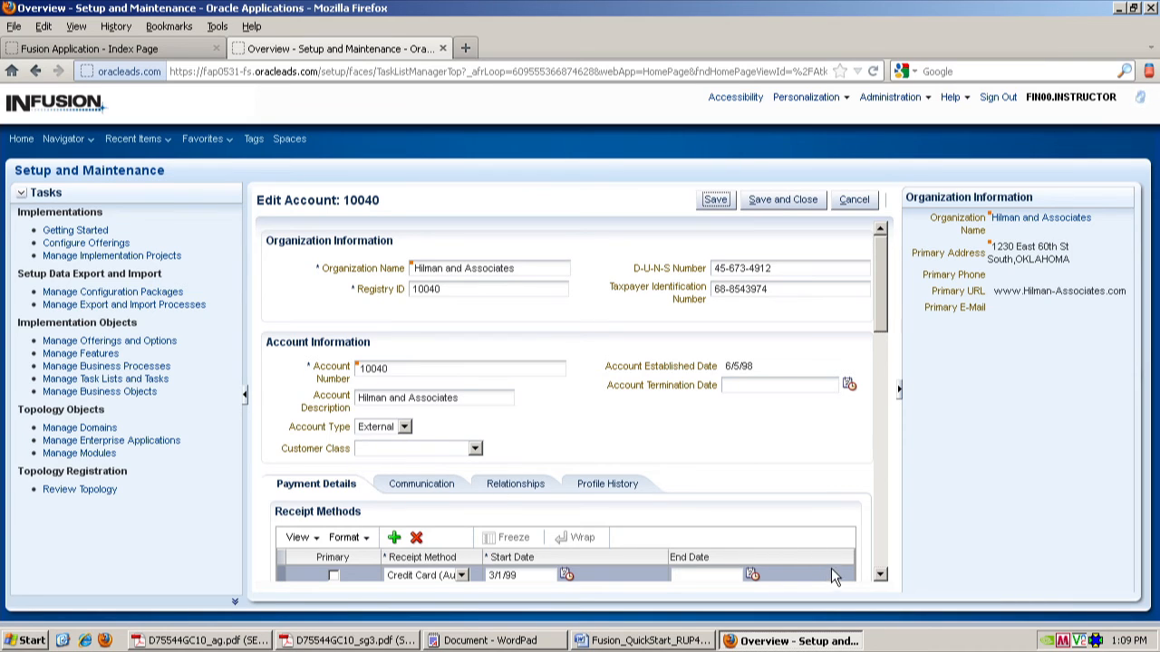
Review the account's payment details, communication and relationships settings
{"action": "left_click", "coordinate": [880, 575]}
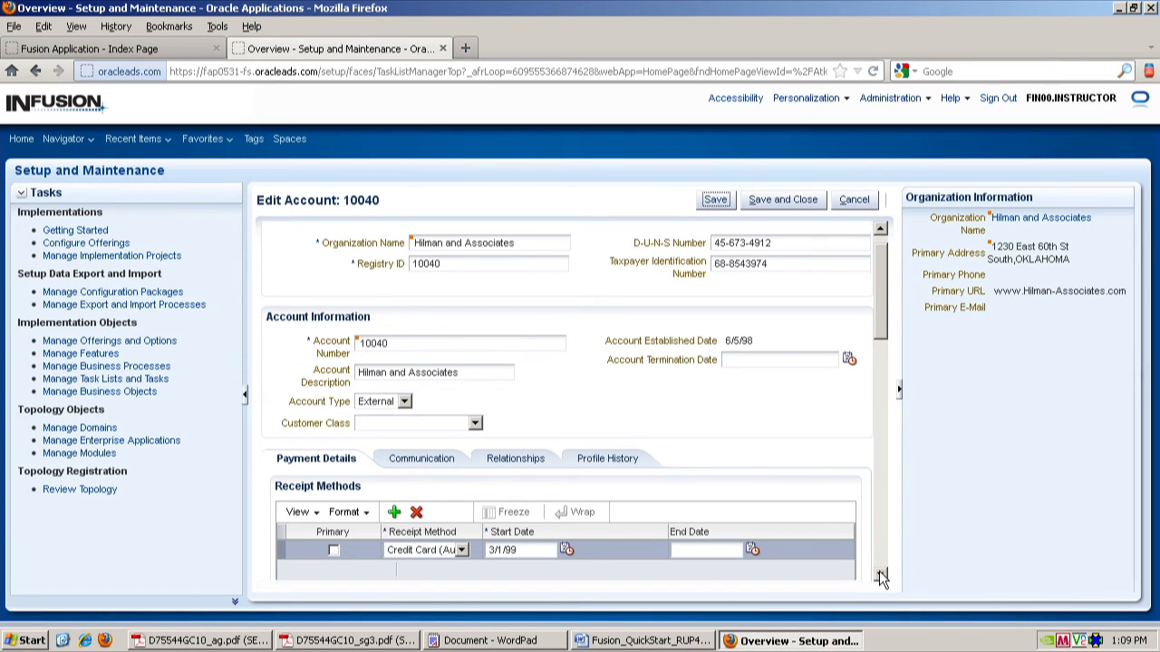
{"action": "left_click", "coordinate": [441, 464]}
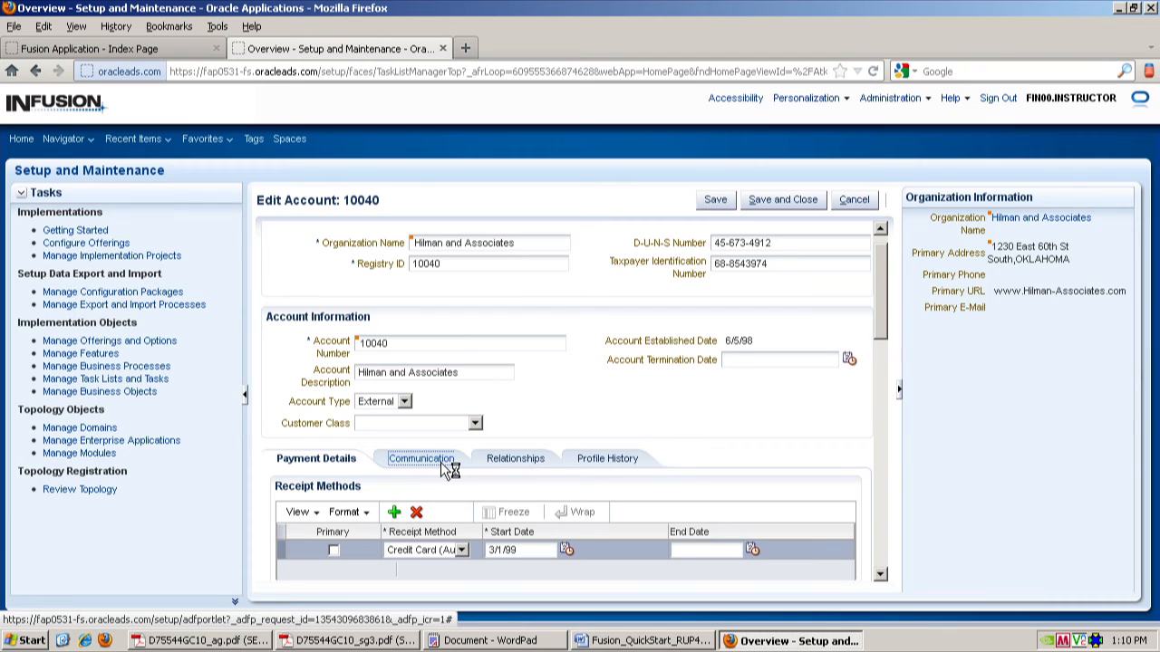
{"action": "left_click", "coordinate": [527, 460]}
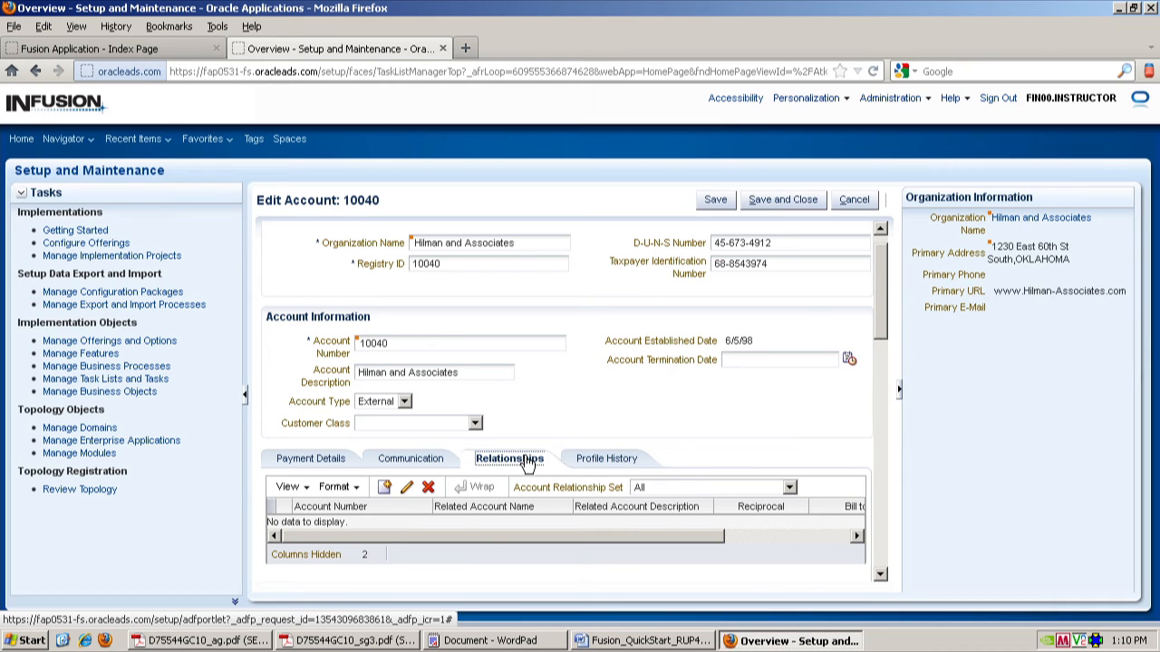
Show the account's profile history and choose to correct the record effective from 6/5/98
{"action": "left_click", "coordinate": [619, 464]}
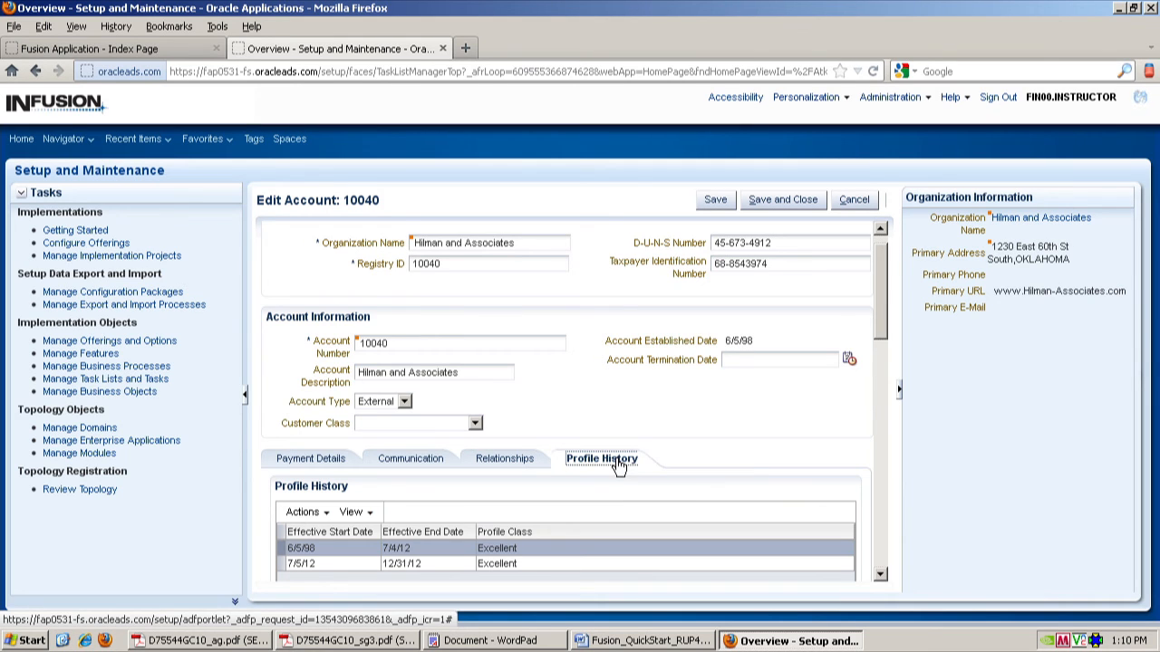
{"action": "left_click", "coordinate": [881, 574]}
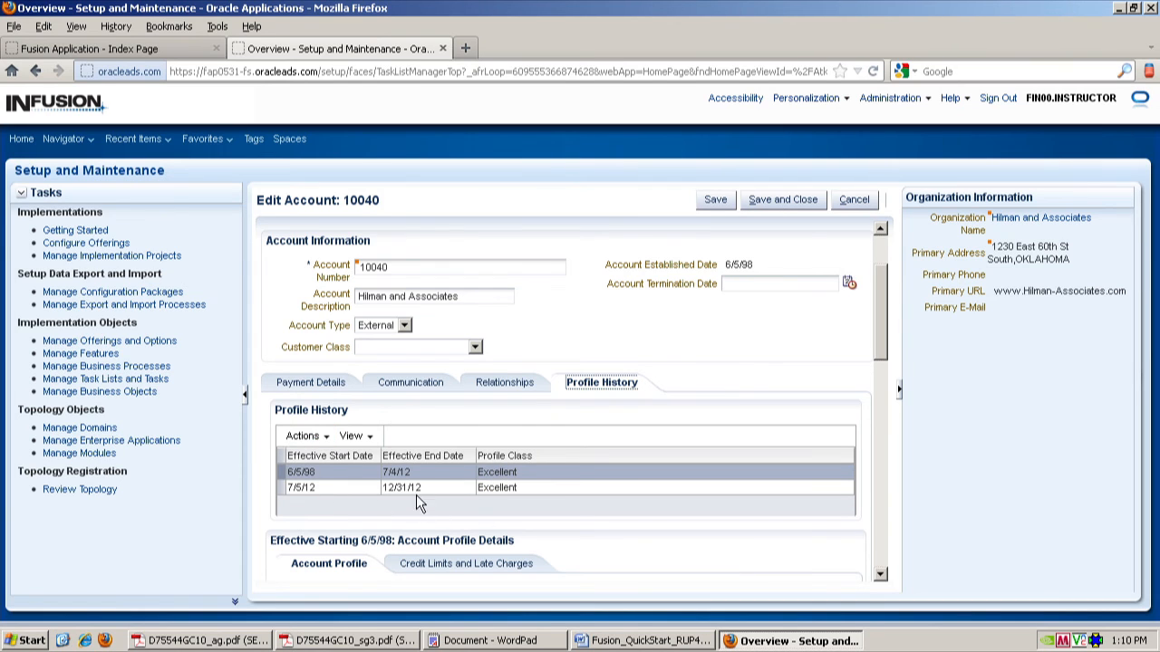
{"action": "left_click", "coordinate": [329, 441]}
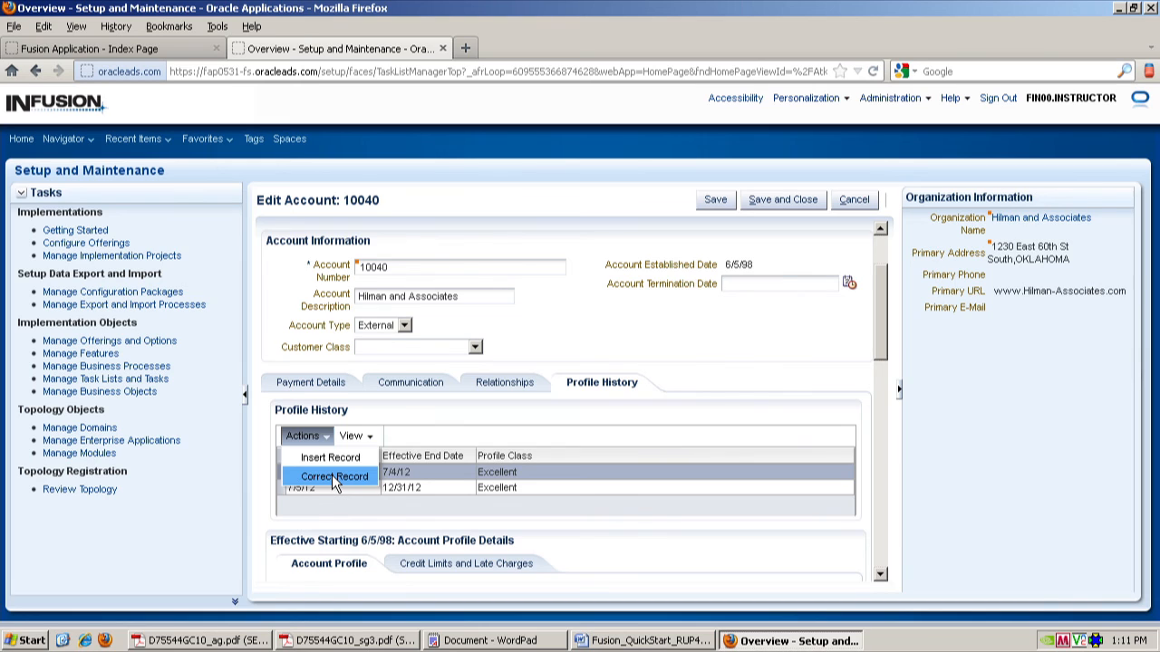
{"action": "left_click", "coordinate": [335, 478]}
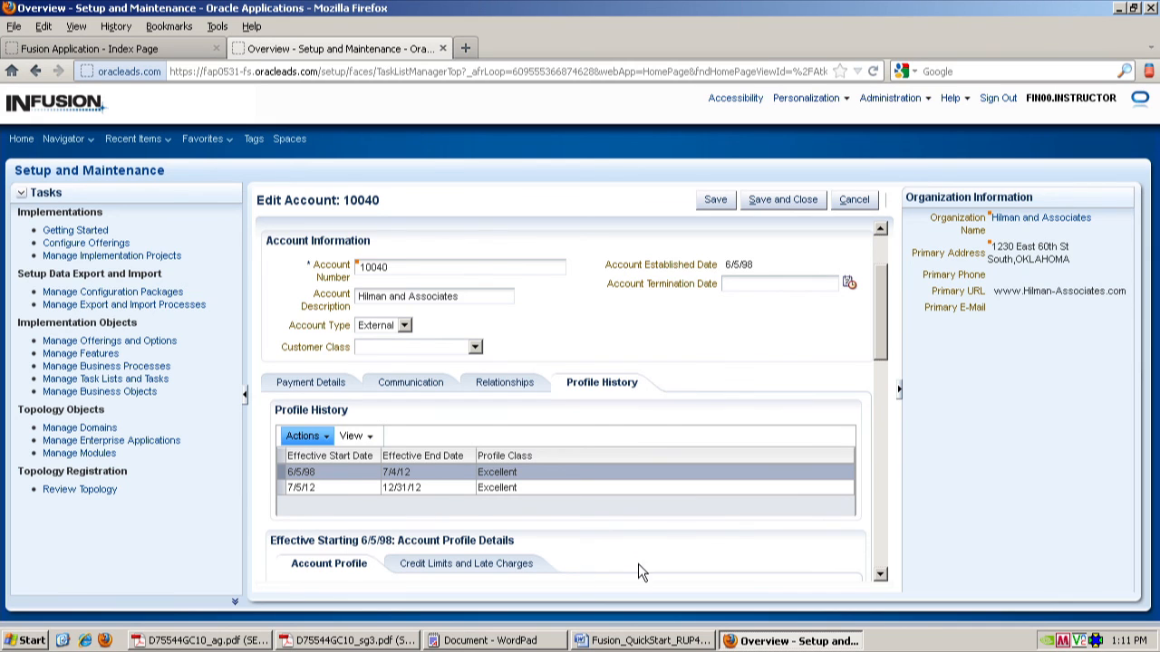
{"action": "left_click", "coordinate": [305, 438]}
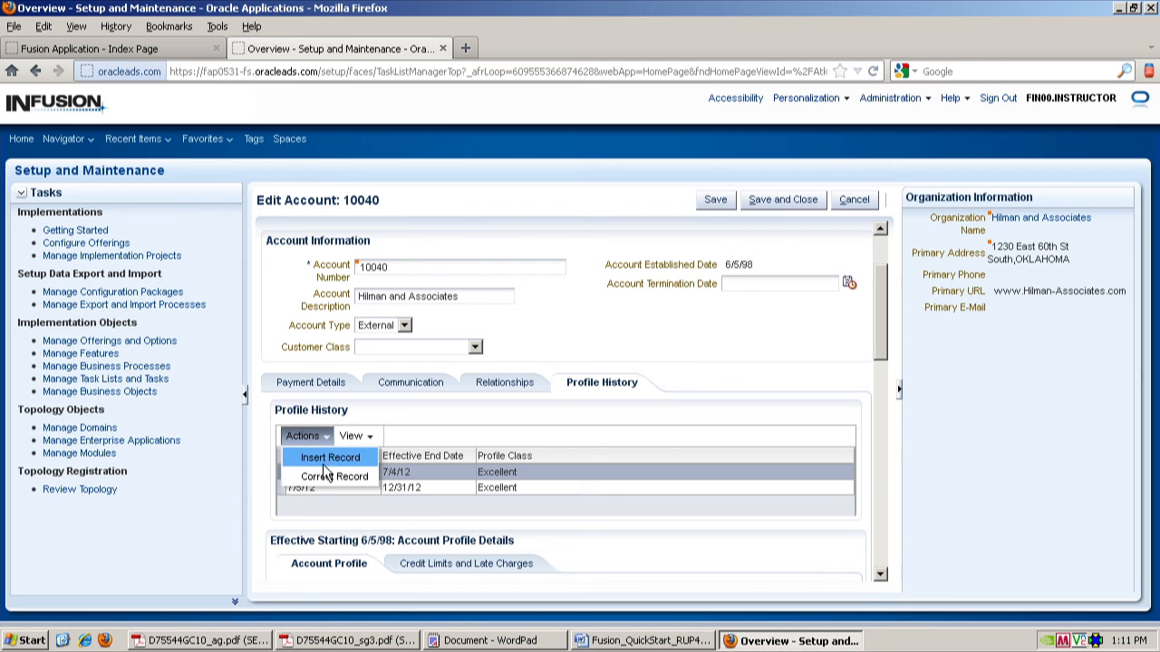
{"action": "left_click", "coordinate": [325, 475]}
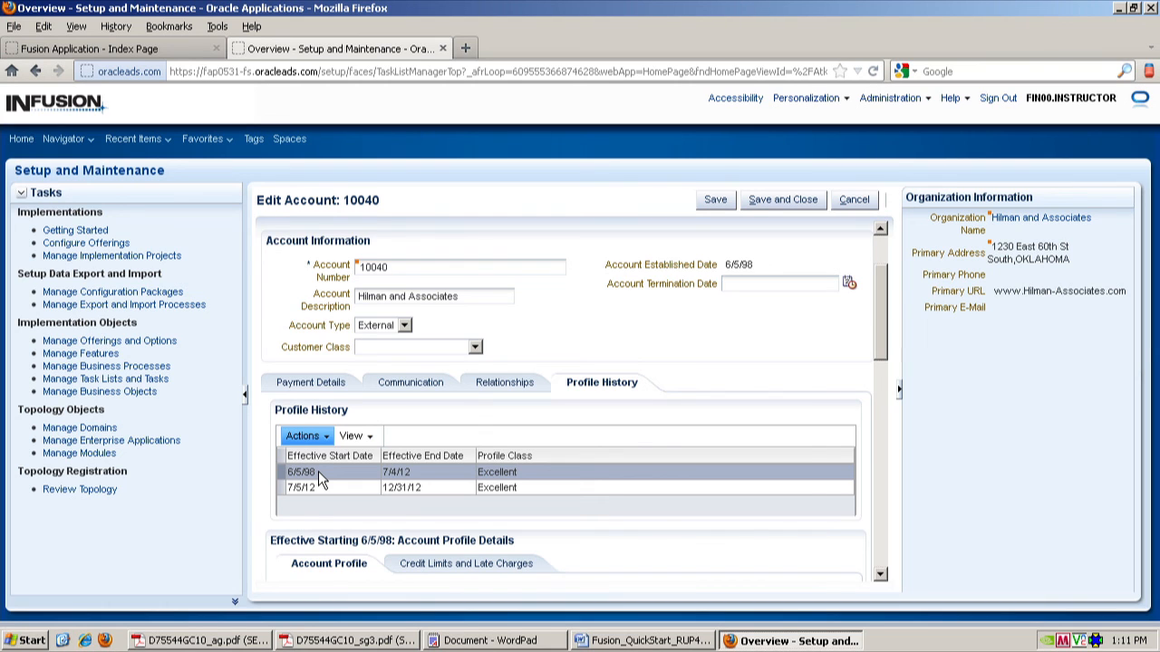
Change the 6/5/98 record's profile class to 33New, accept resetting values to the class defaults, and save and close the account
{"action": "left_click", "coordinate": [880, 575]}
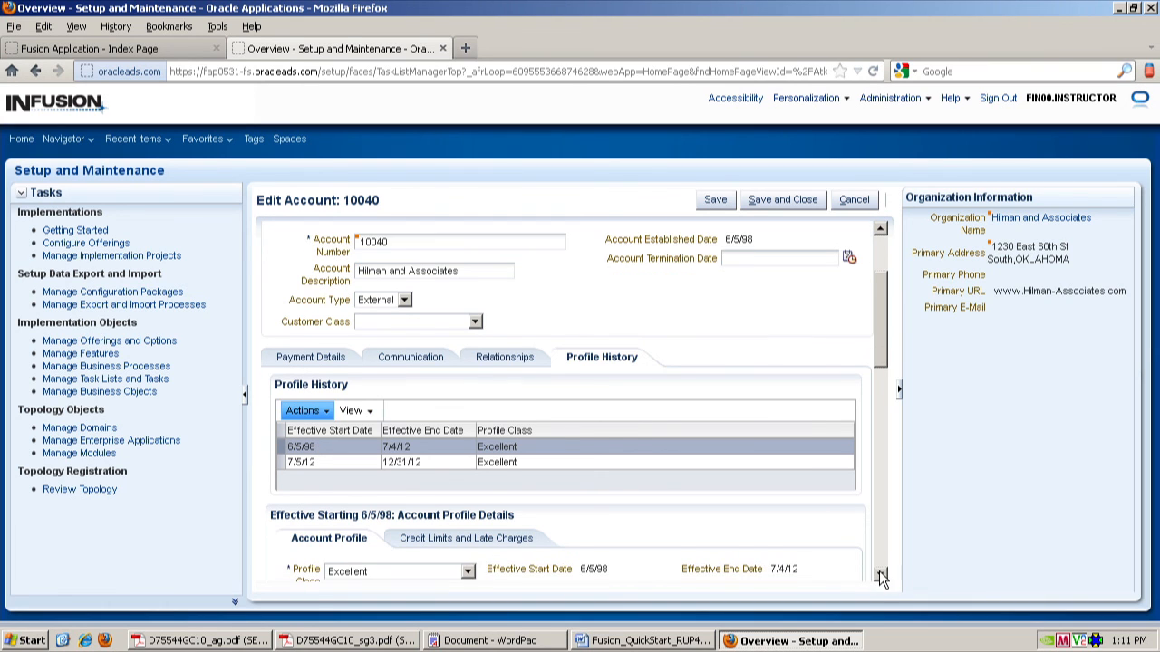
{"action": "left_click", "coordinate": [879, 577]}
{"action": "left_click", "coordinate": [879, 576]}
{"action": "left_click", "coordinate": [880, 576]}
{"action": "left_click", "coordinate": [880, 577]}
{"action": "left_click", "coordinate": [880, 576]}
{"action": "left_click", "coordinate": [880, 576]}
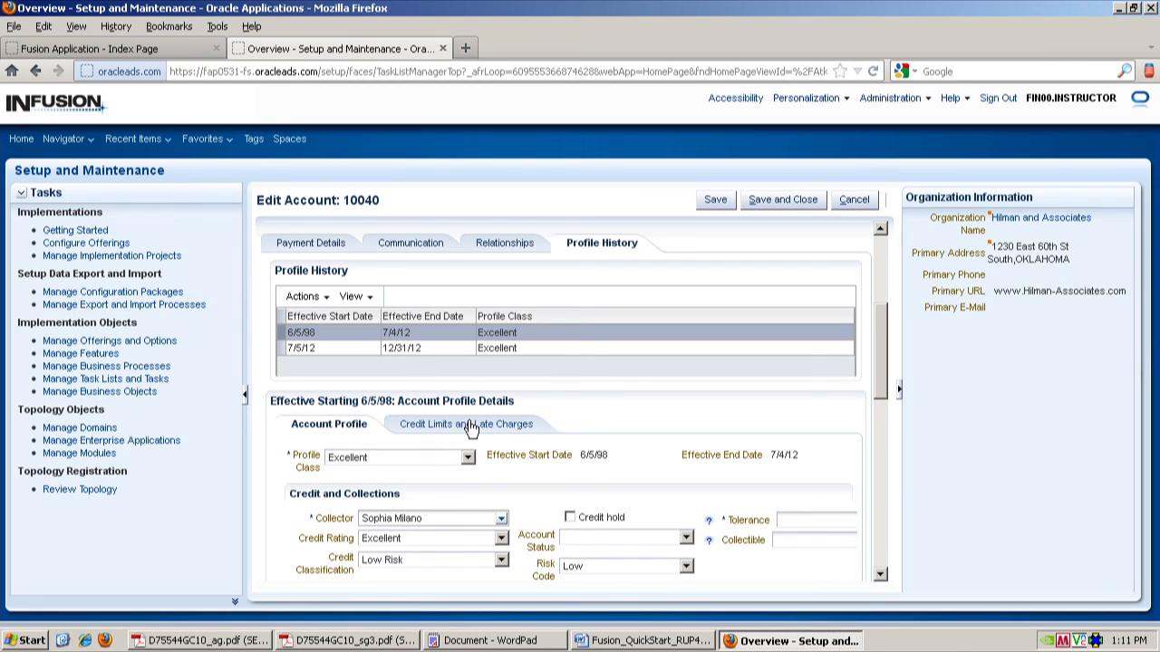
{"action": "left_click", "coordinate": [466, 457]}
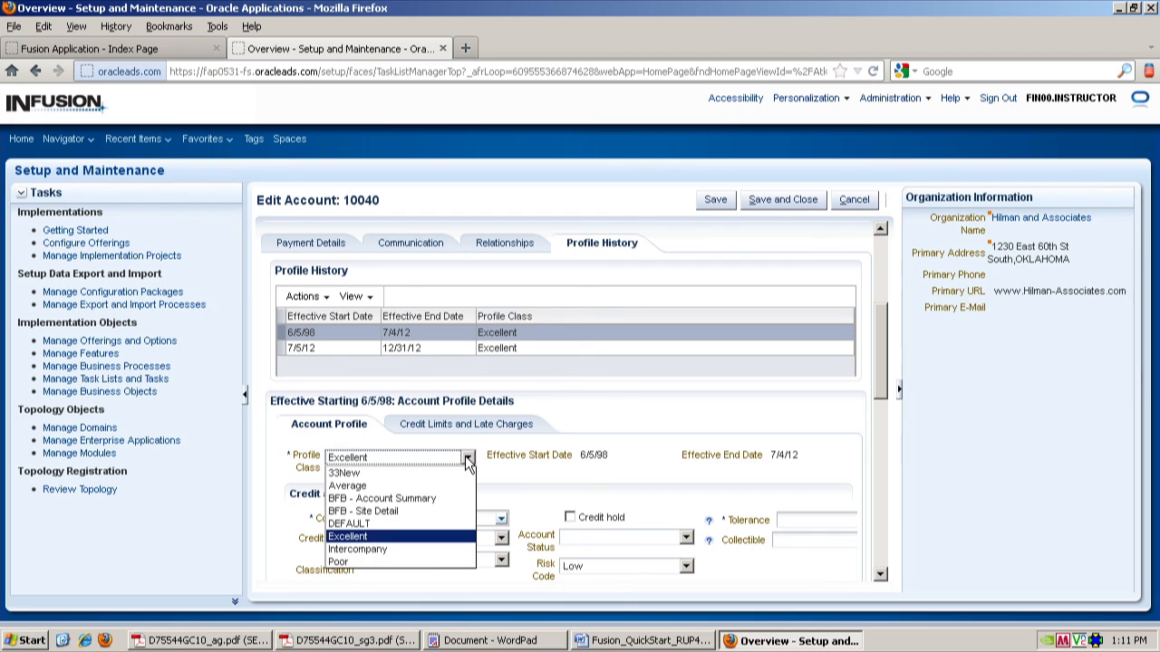
{"action": "left_click", "coordinate": [336, 475]}
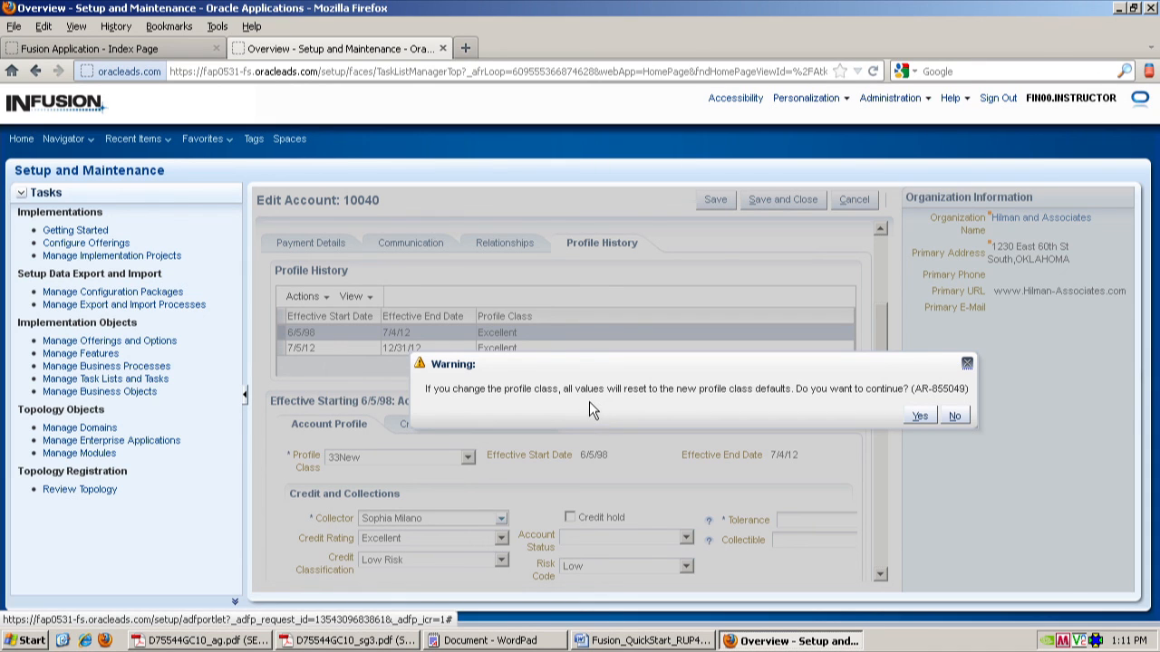
{"action": "left_click", "coordinate": [909, 417]}
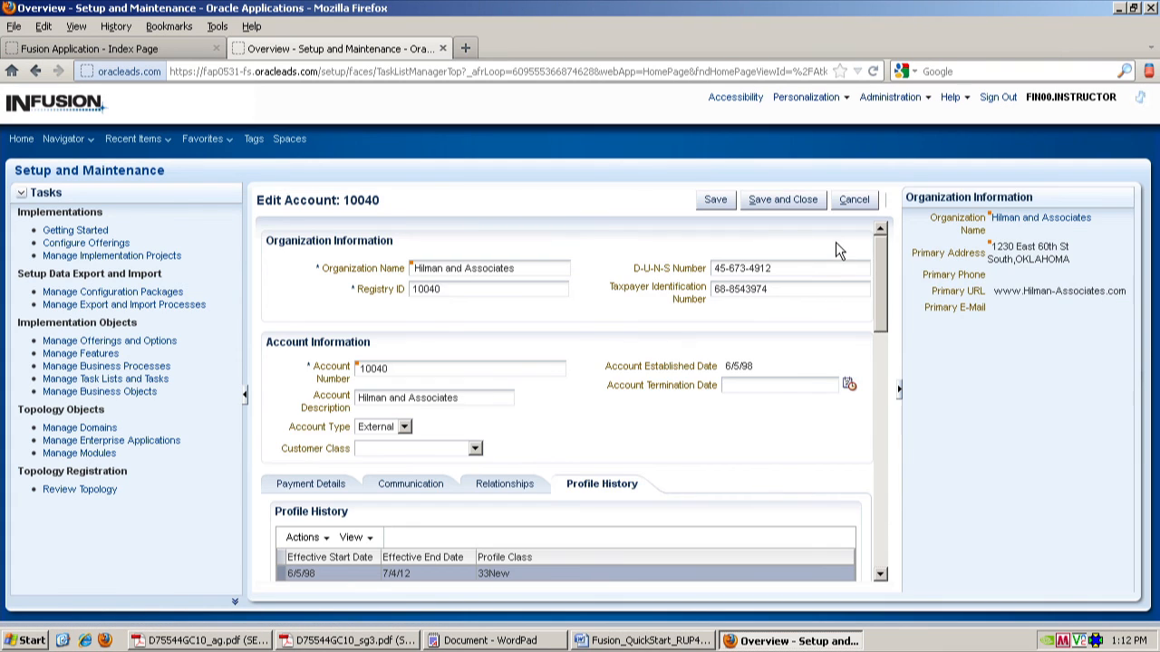
{"action": "left_click", "coordinate": [784, 201]}
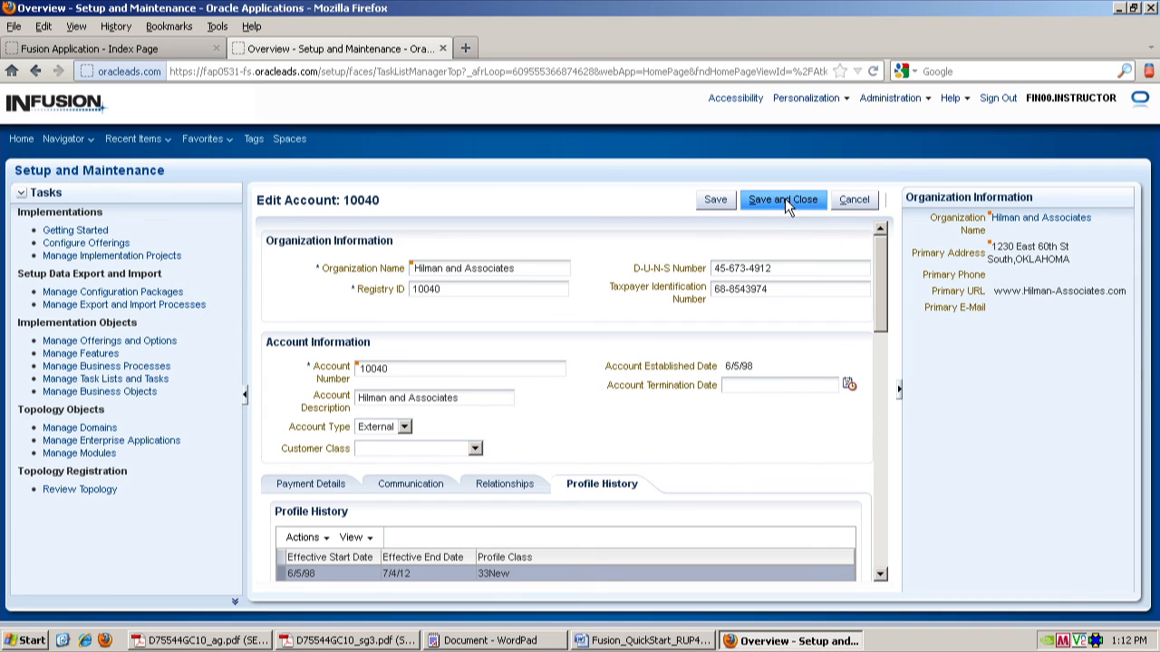